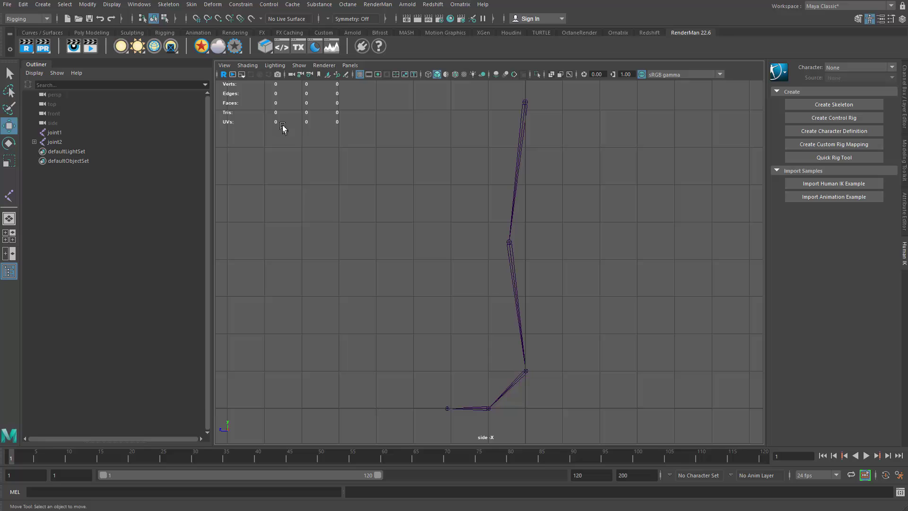
Create an IK handle running from the hip joint to the ankle joint.
click(173, 5)
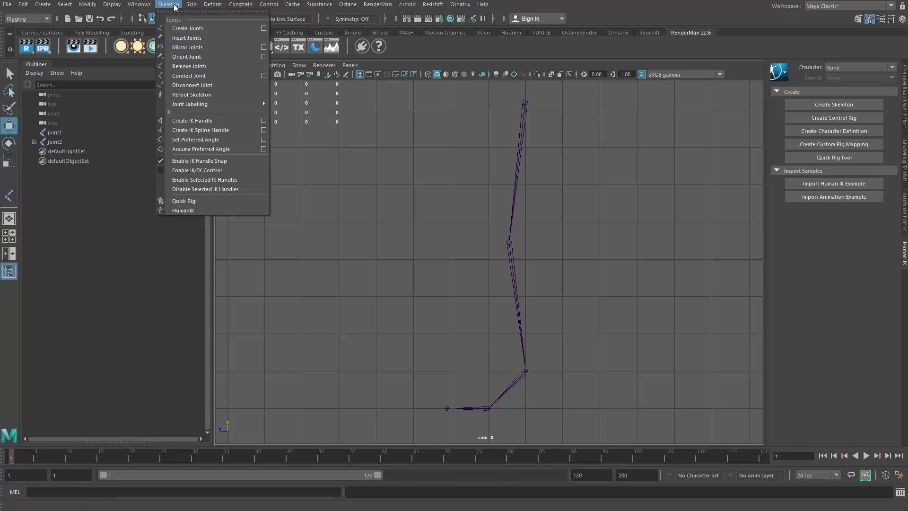
click(202, 121)
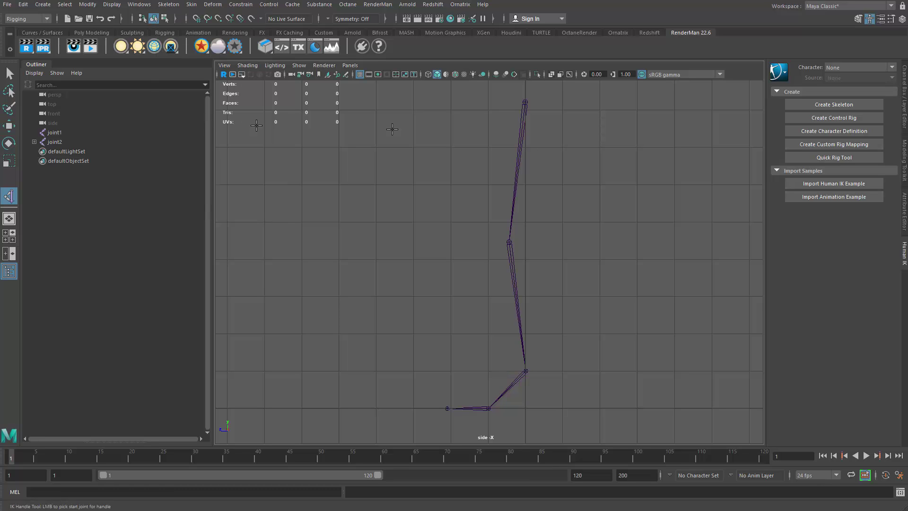
click(524, 101)
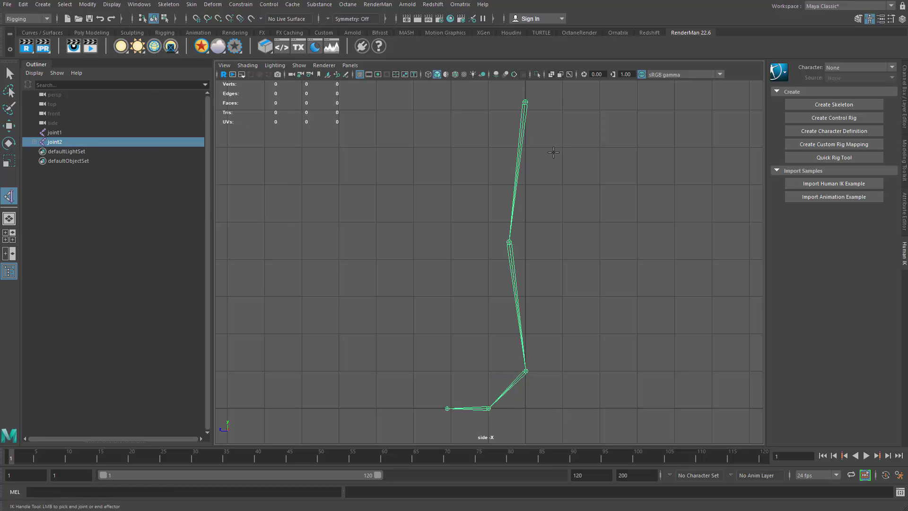
click(526, 372)
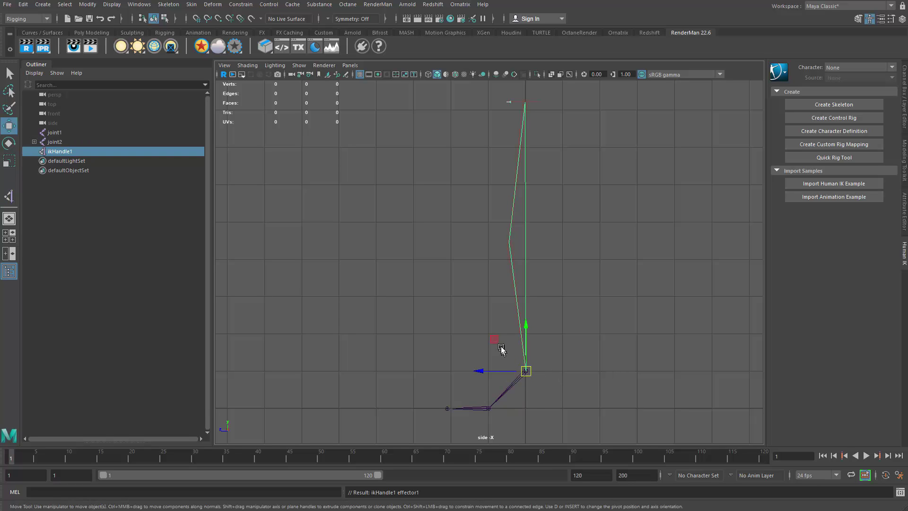
Pull the IK handle up to test the knee bend, then undo the move.
click(476, 362)
drag(490, 354, 524, 381)
middle_drag(493, 346, 510, 287)
key(ctrl+z)
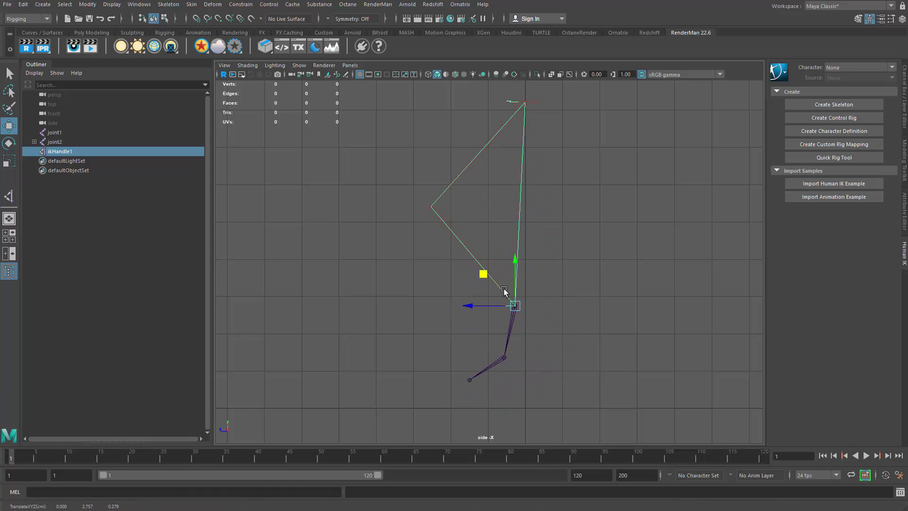
key(ctrl+z)
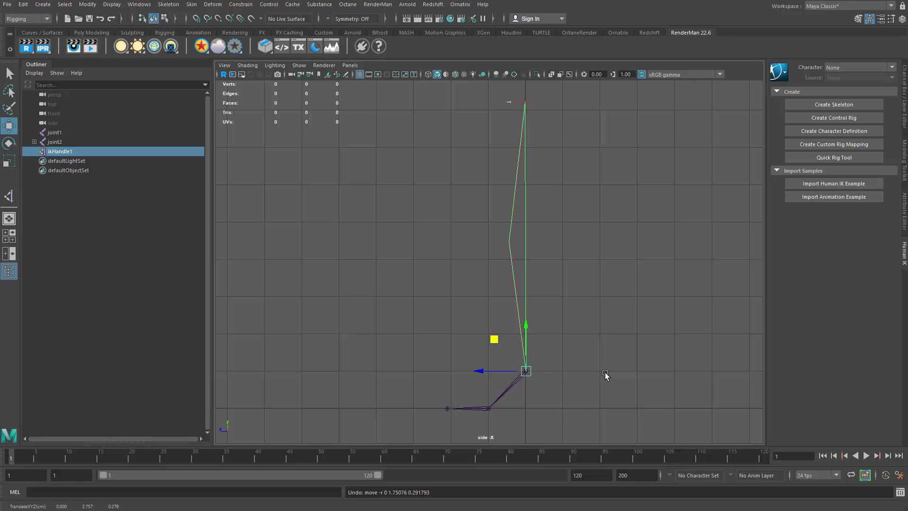
click(531, 393)
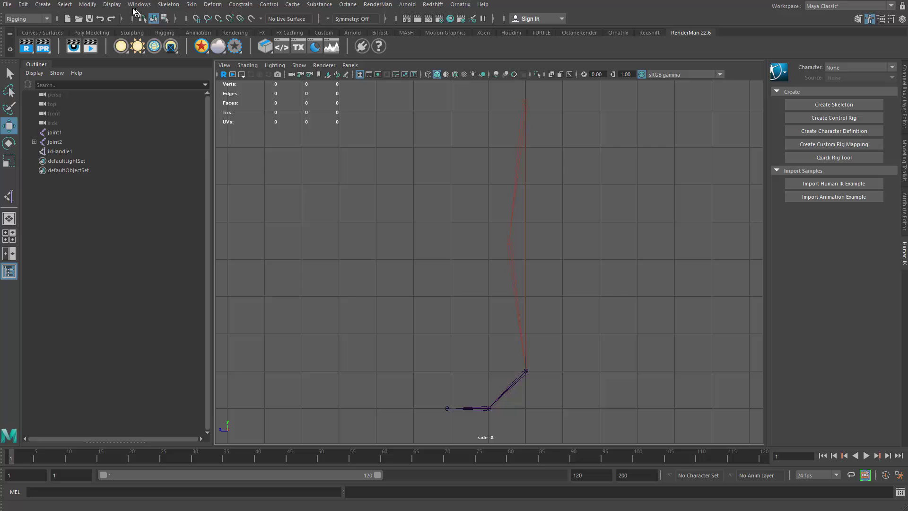
Start the Joint Tool and zoom the side view in on the foot.
click(169, 5)
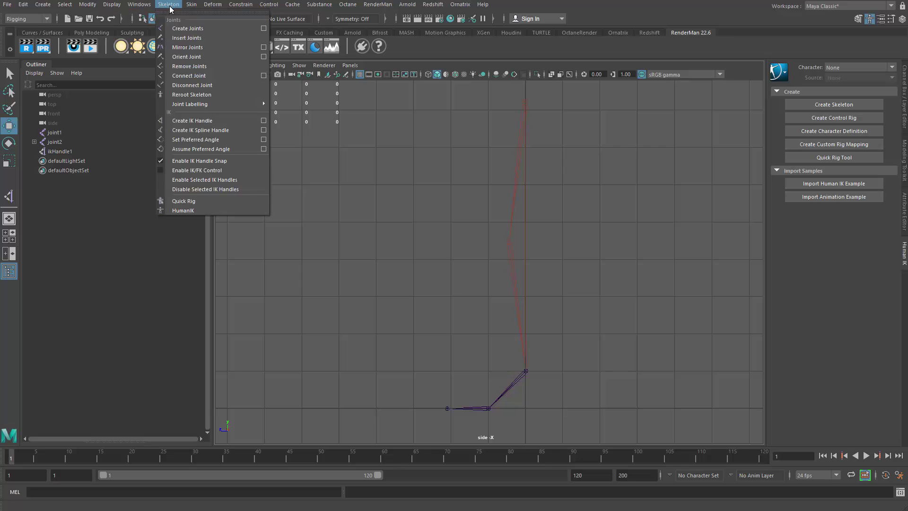
click(194, 30)
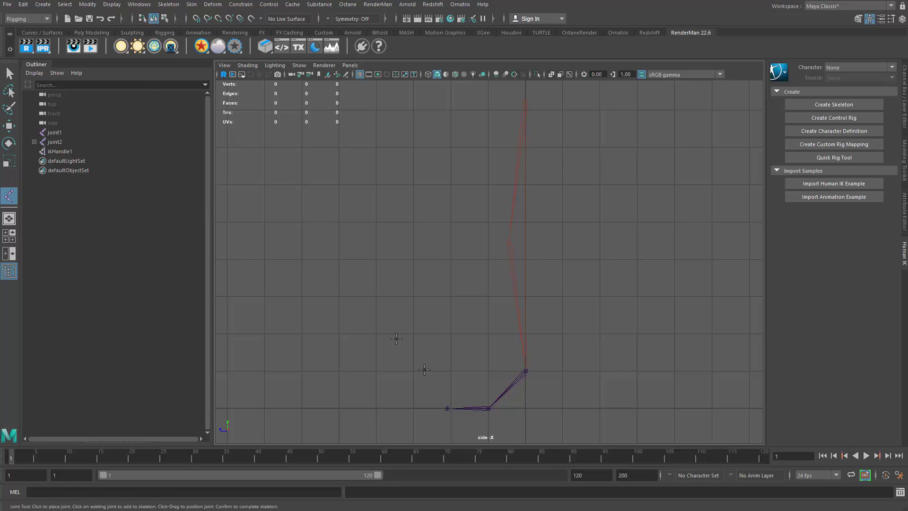
alt+middle_drag(525, 413, 527, 318)
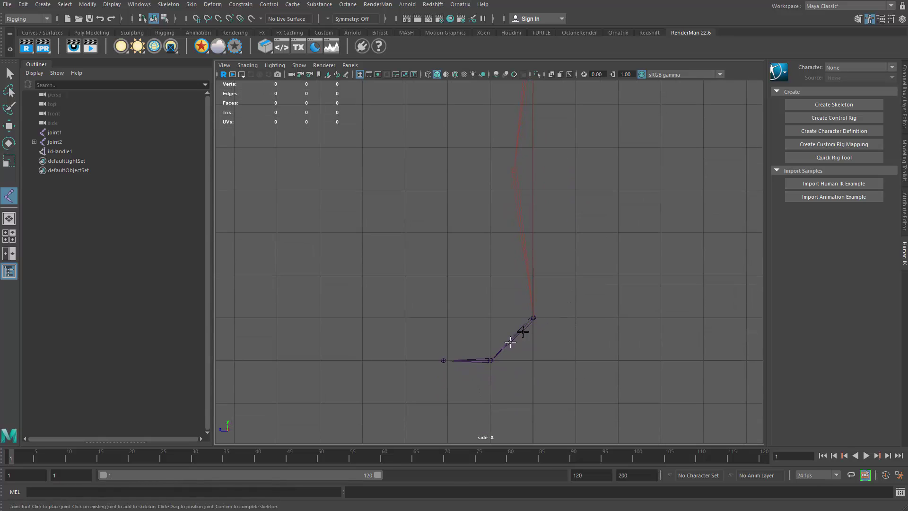
scroll(632, 403, up, 3)
alt+middle_drag(632, 403, 541, 221)
alt+right_drag(432, 324, 636, 367)
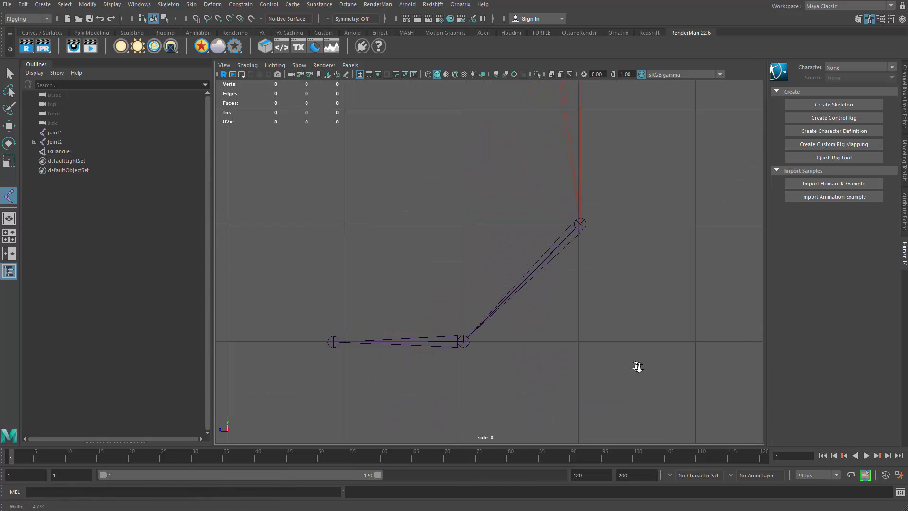
alt+middle_drag(636, 366, 581, 361)
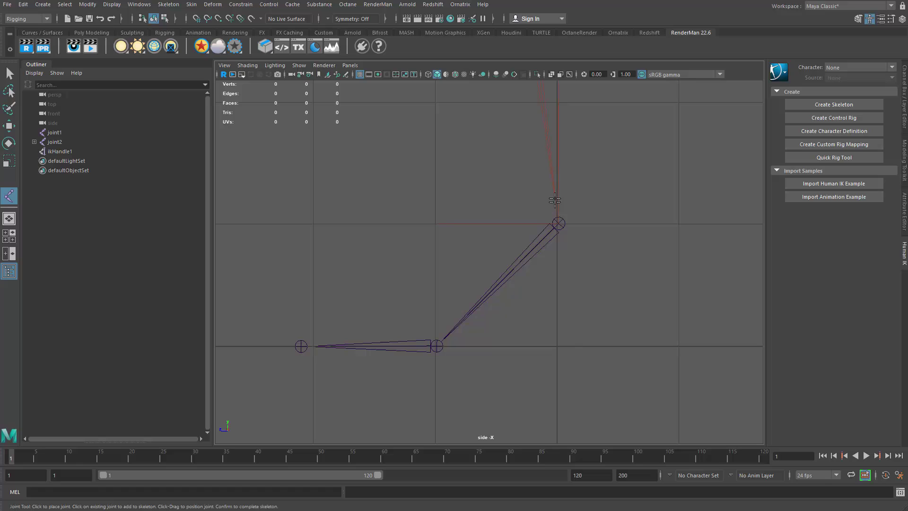
Place joints behind the heel, at the toe, then snapped onto the ball and ankle.
click(575, 345)
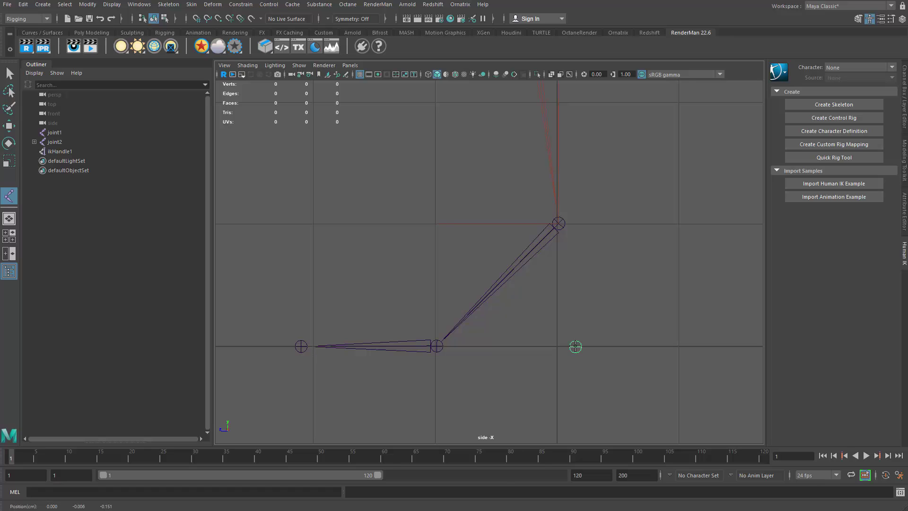
key(Return)
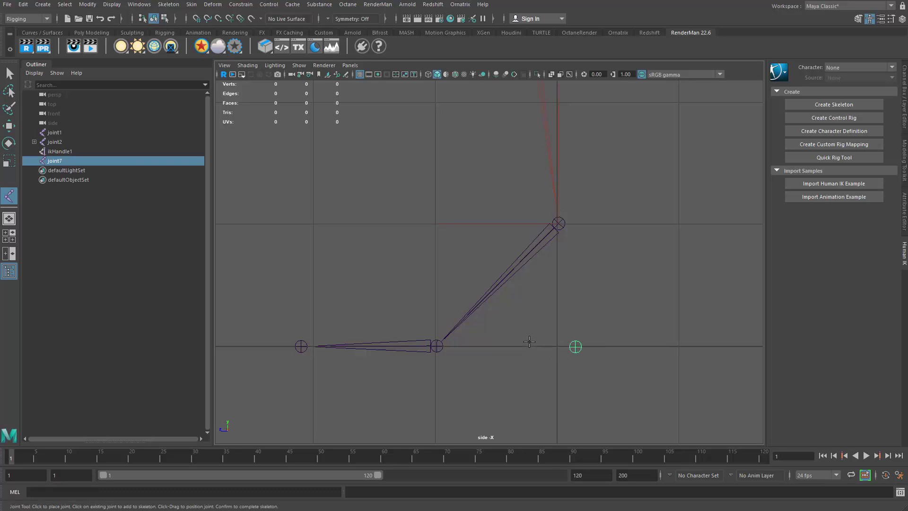
click(300, 347)
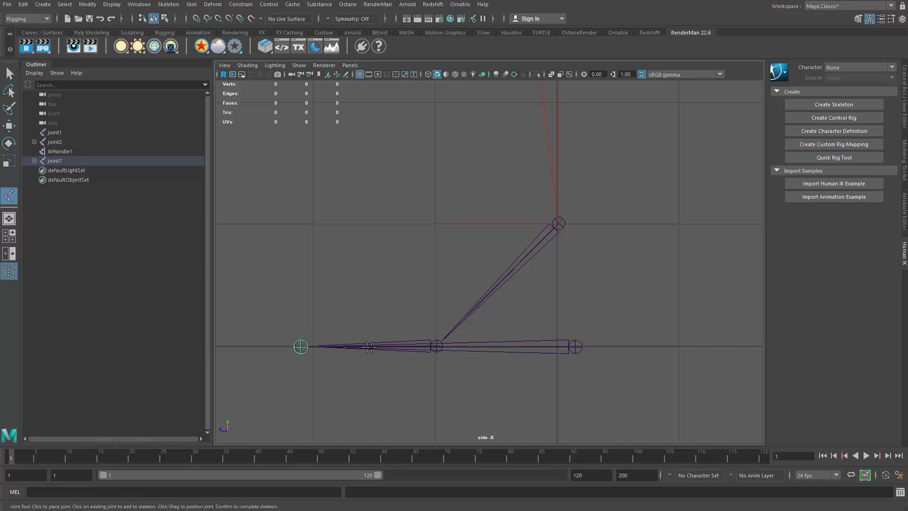
drag(424, 325, 436, 346)
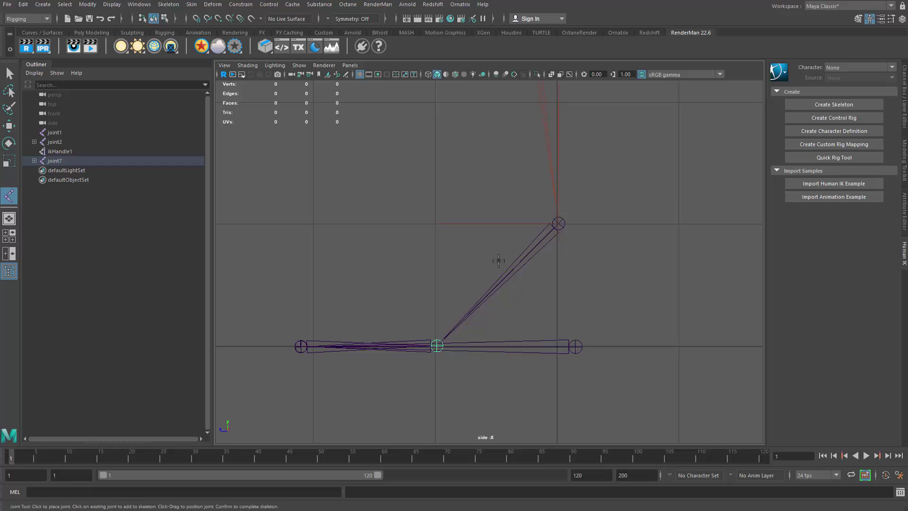
drag(503, 251, 558, 223)
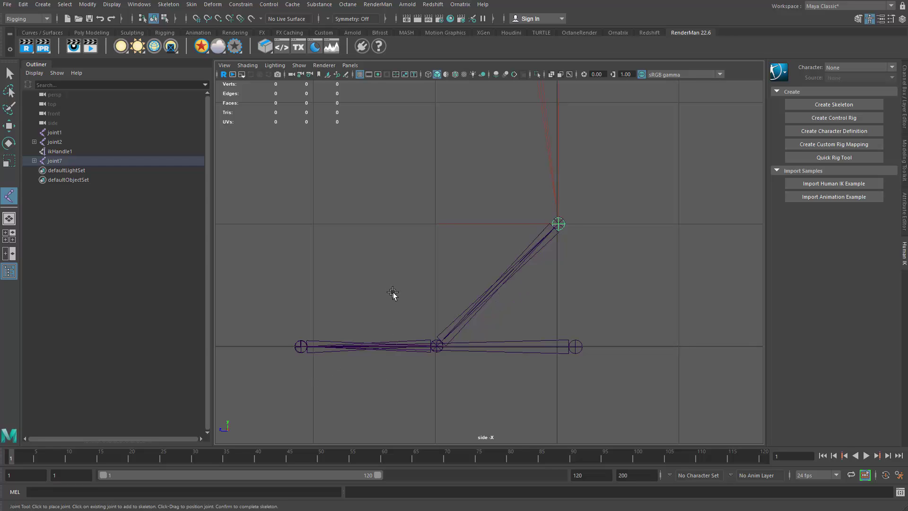
Complete the joint7–joint10 chain, expand joint7 in the Outliner and view its attributes.
key(w)
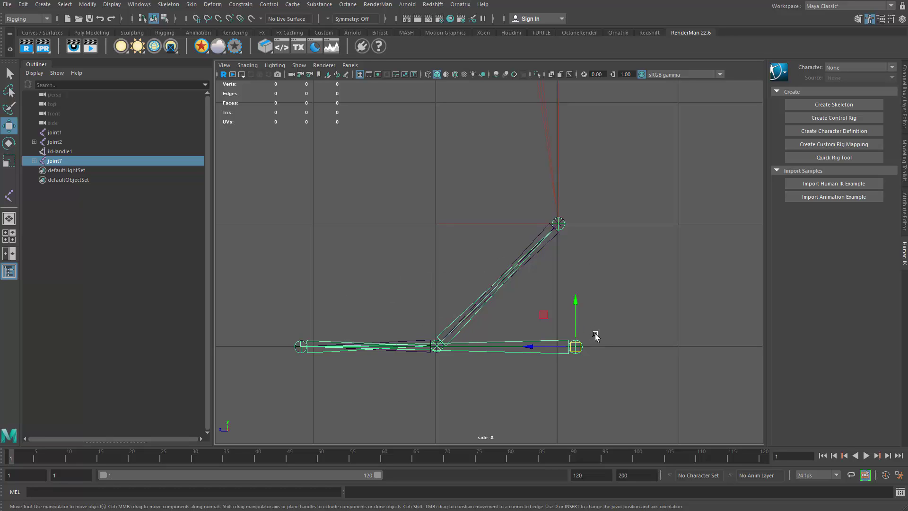
middle_drag(48, 130, 61, 174)
click(34, 160)
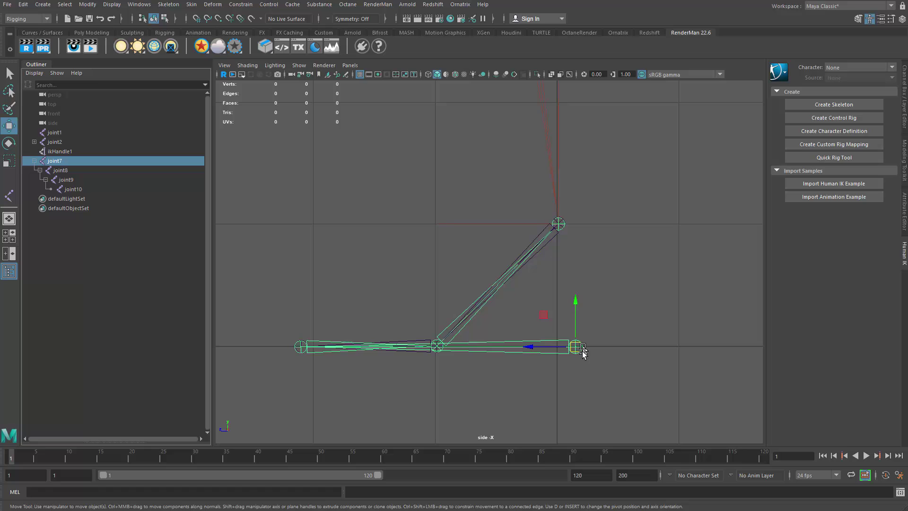
click(904, 210)
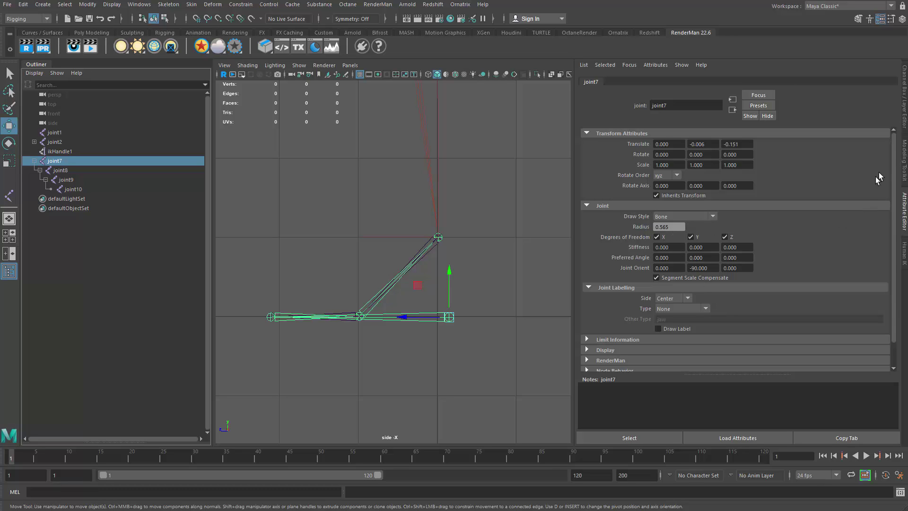
Set the Radius of the selected foot-roll joints to 1 in the Channel Box.
click(904, 122)
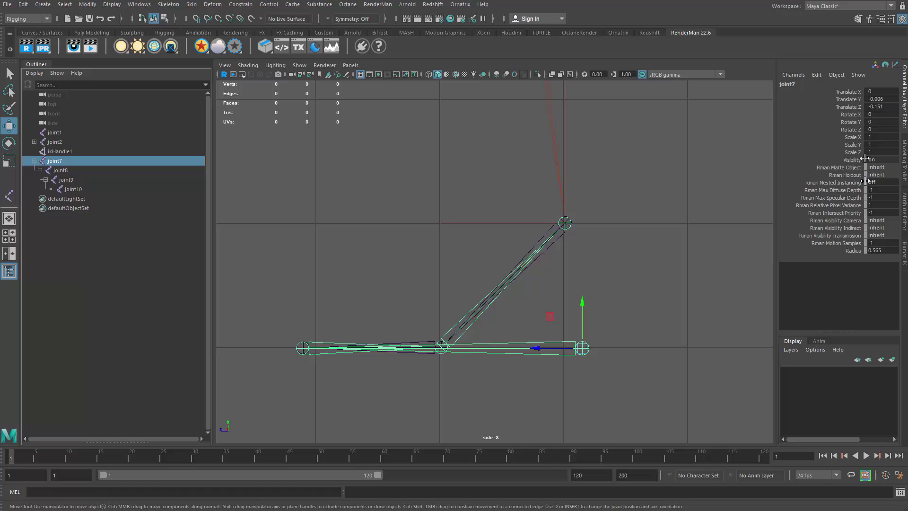
click(854, 251)
middle_drag(666, 307, 669, 306)
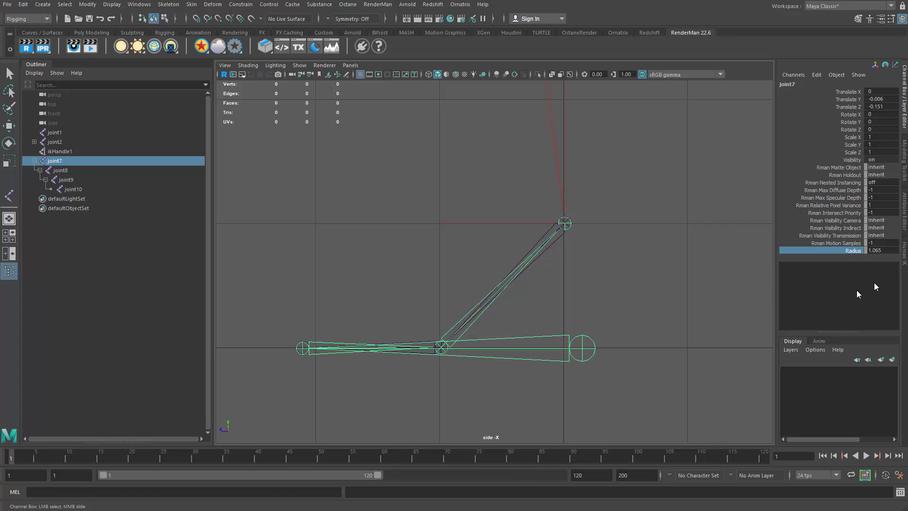
double_click(887, 252)
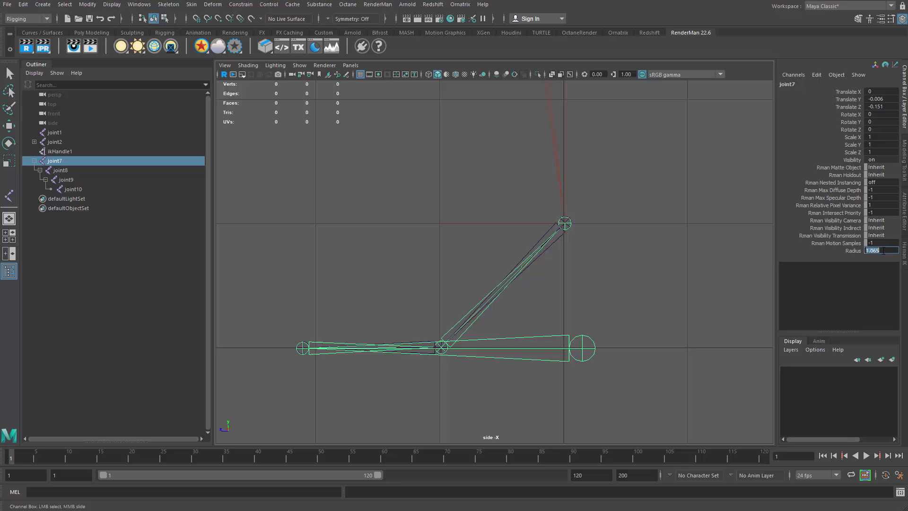
key(Return)
click(685, 293)
key(w)
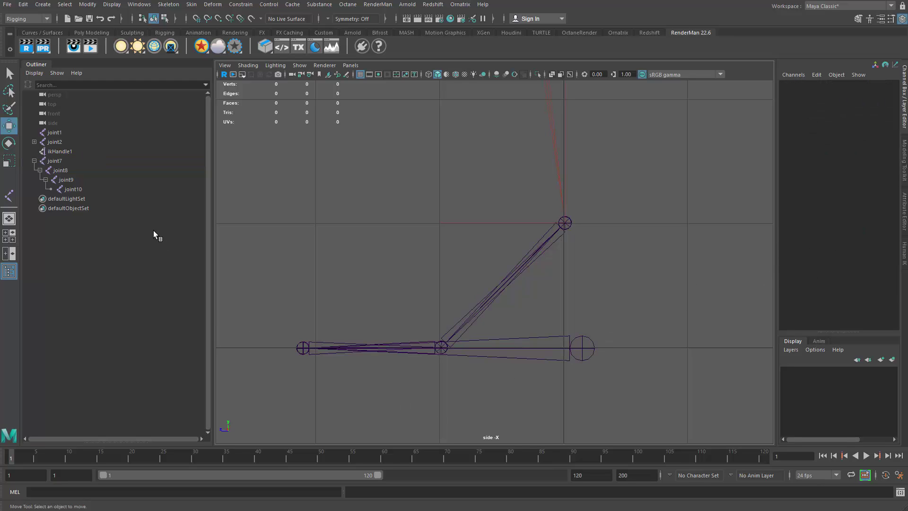
Set joint9's Radius to 0.1 and check joint8's Radius.
click(67, 181)
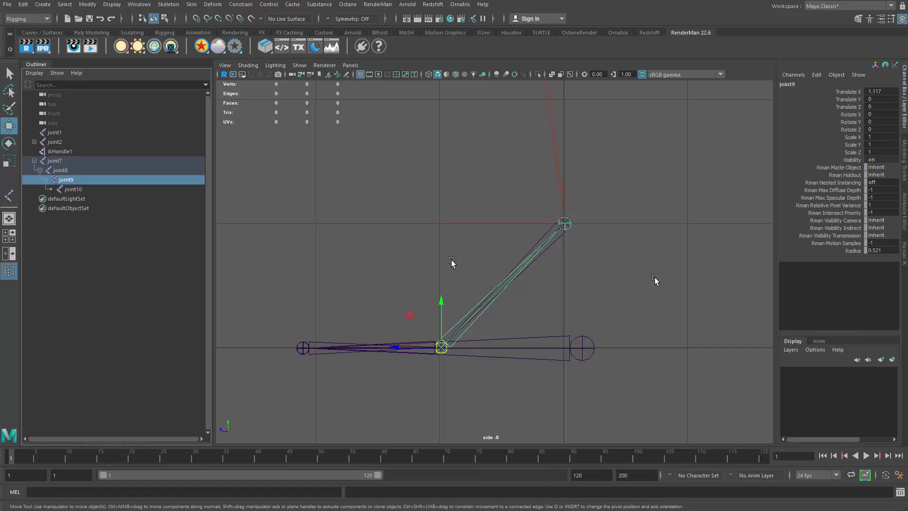
click(879, 250)
text(0.1)
key(Return)
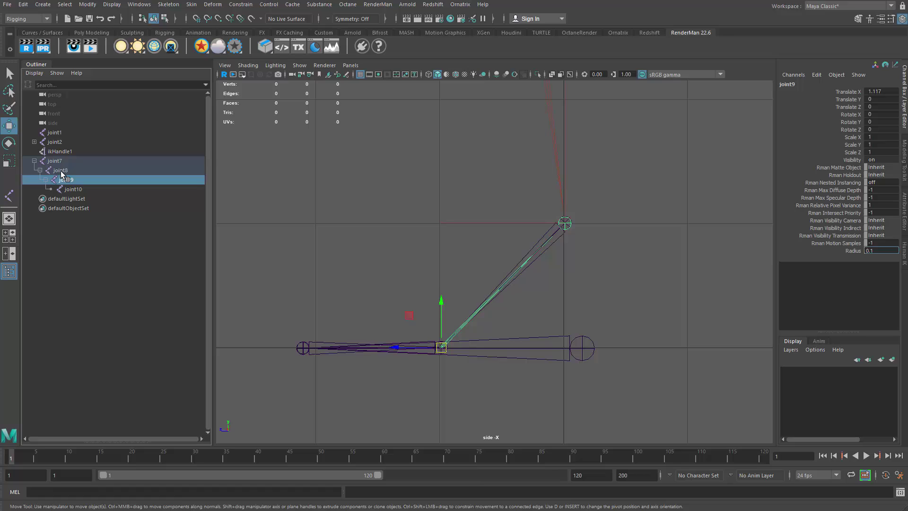
click(61, 171)
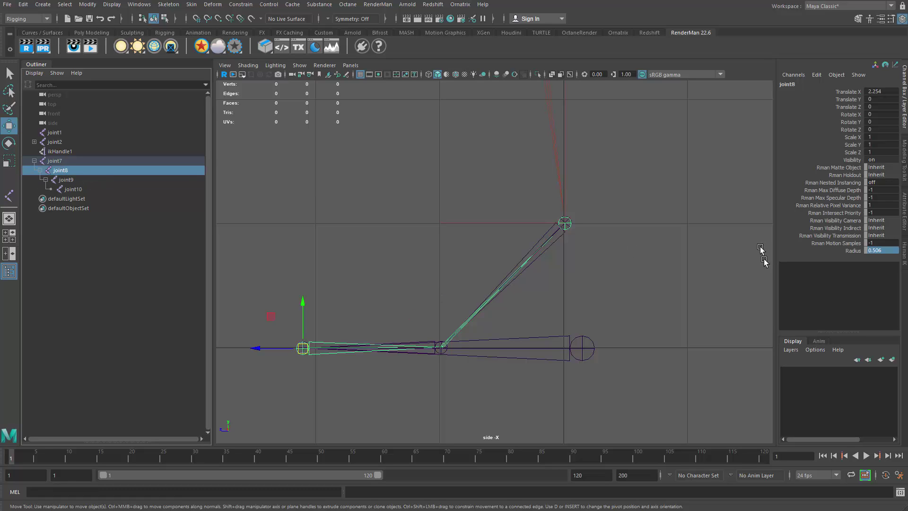
click(882, 251)
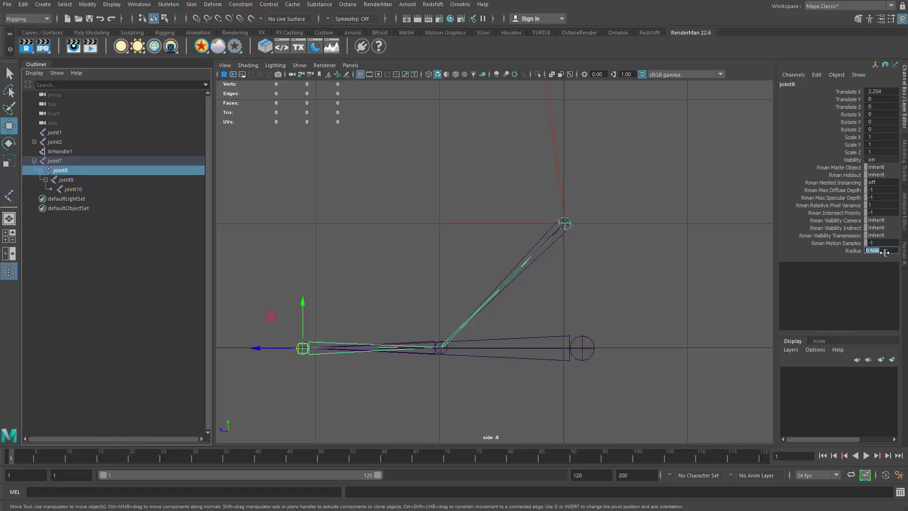
click(698, 300)
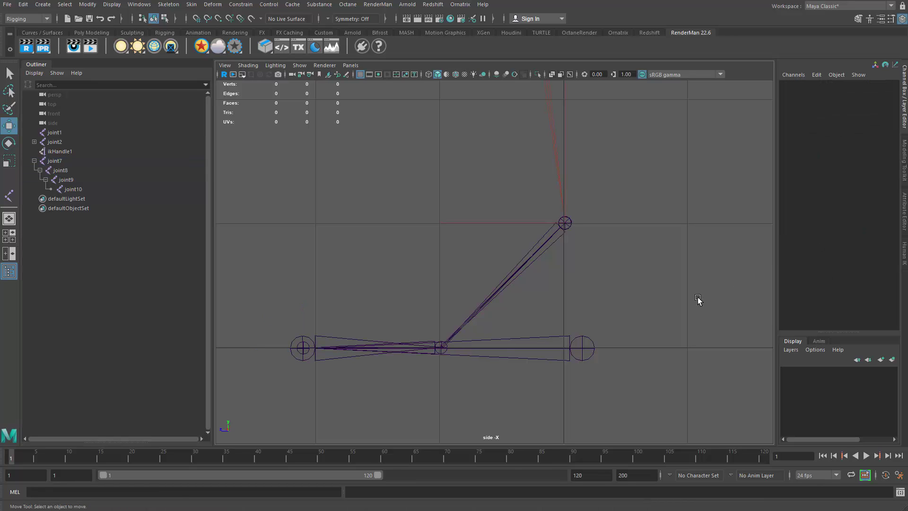
Set joint9 and joint10 Radius to 1, checking joint8 and joint7 along the way.
click(67, 182)
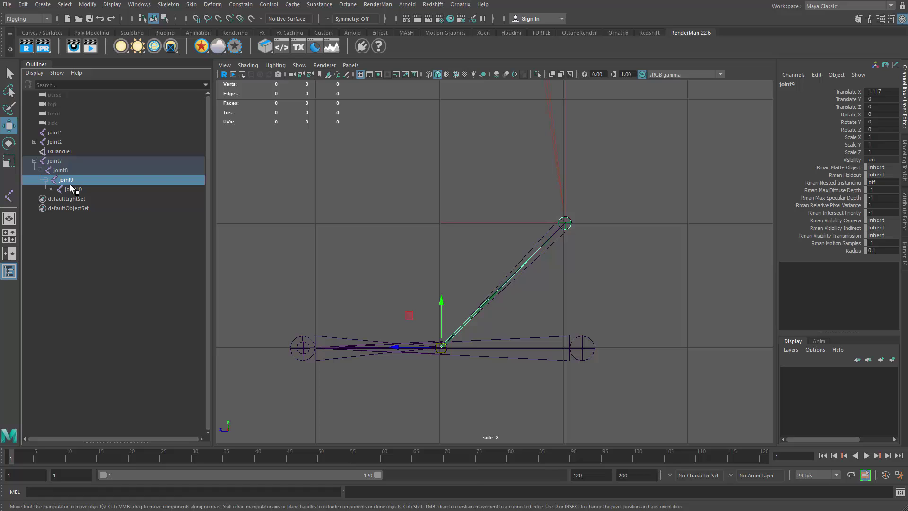
click(878, 251)
key(Return)
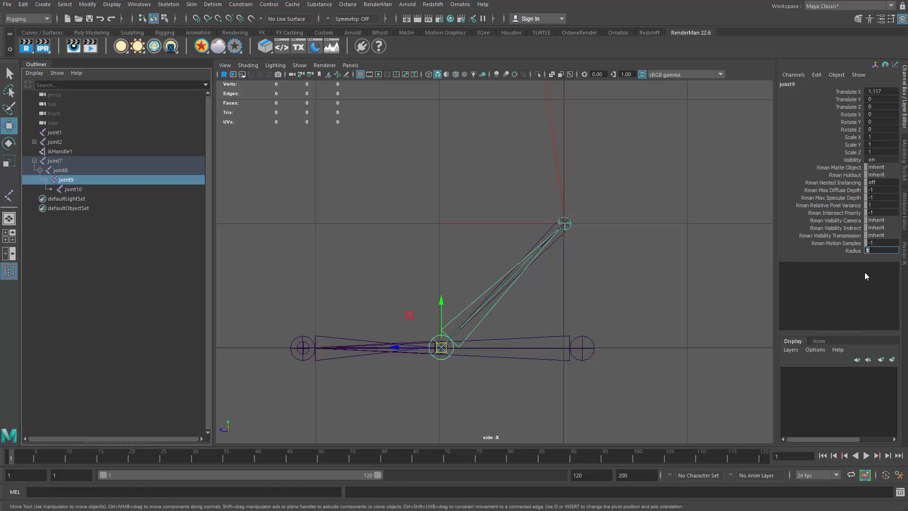
click(60, 170)
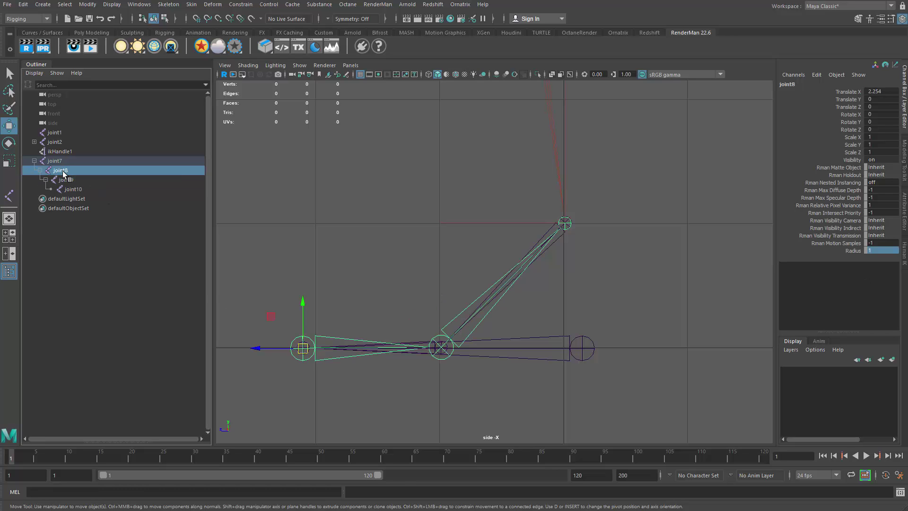
click(54, 161)
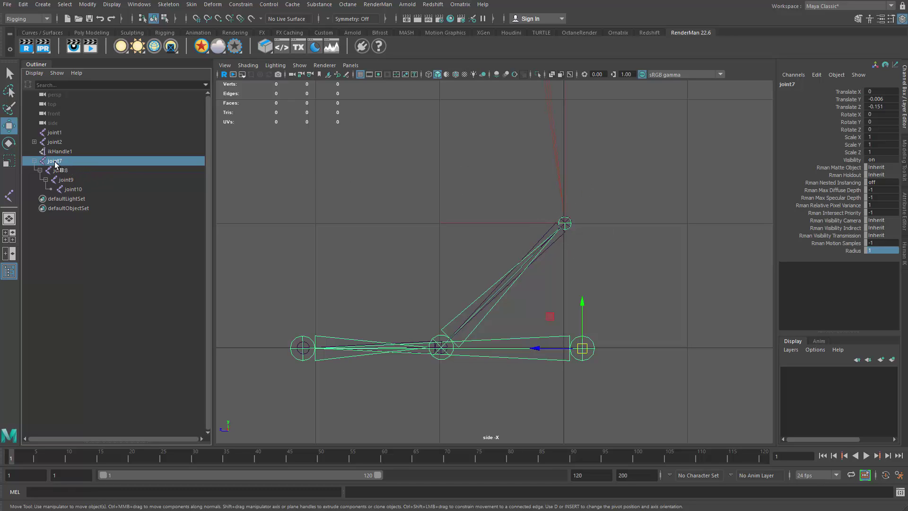
click(74, 190)
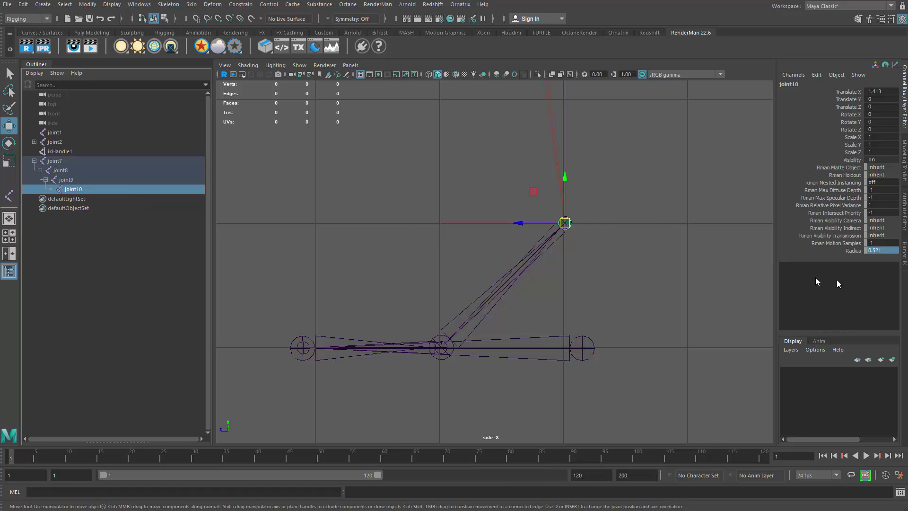
click(877, 250)
text(1)
key(Return)
Dolly and pan the side view closer onto the leg and foot-roll joint chains.
click(586, 350)
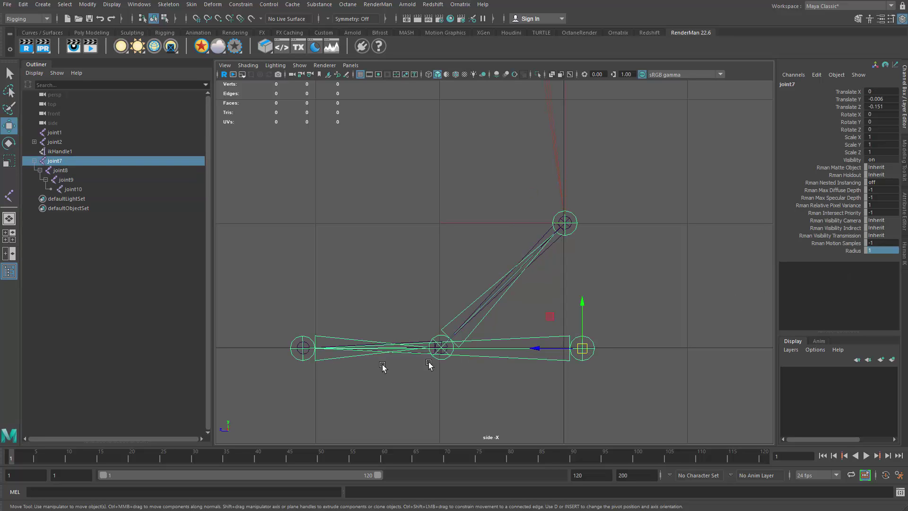
scroll(518, 348, up, 1)
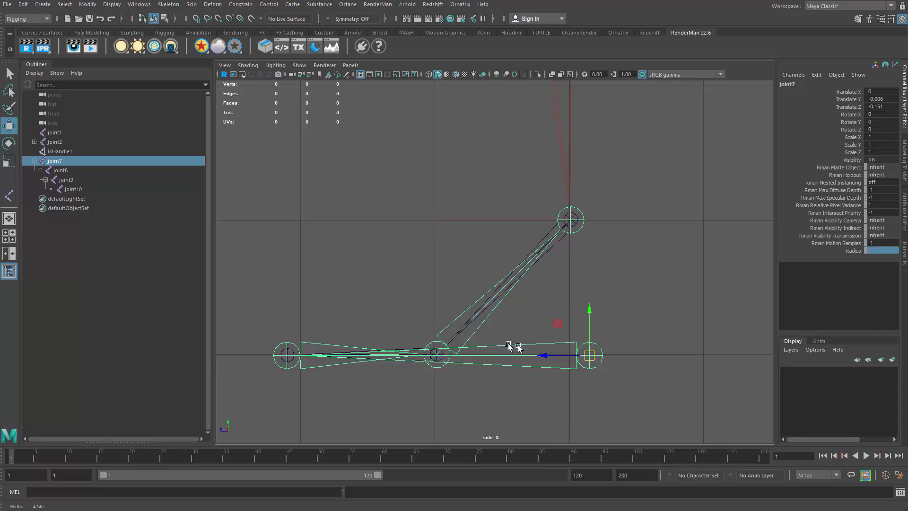
scroll(519, 348, up, 2)
alt+middle_drag(557, 345, 579, 320)
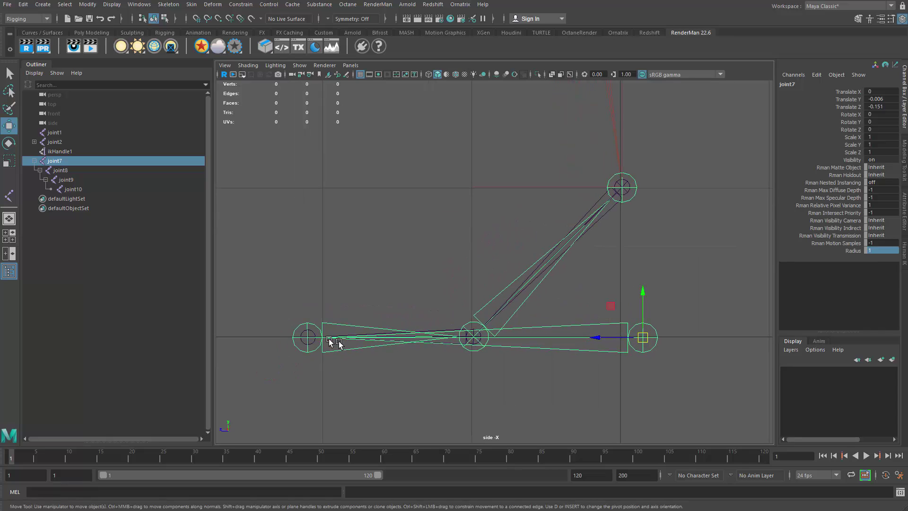
click(499, 382)
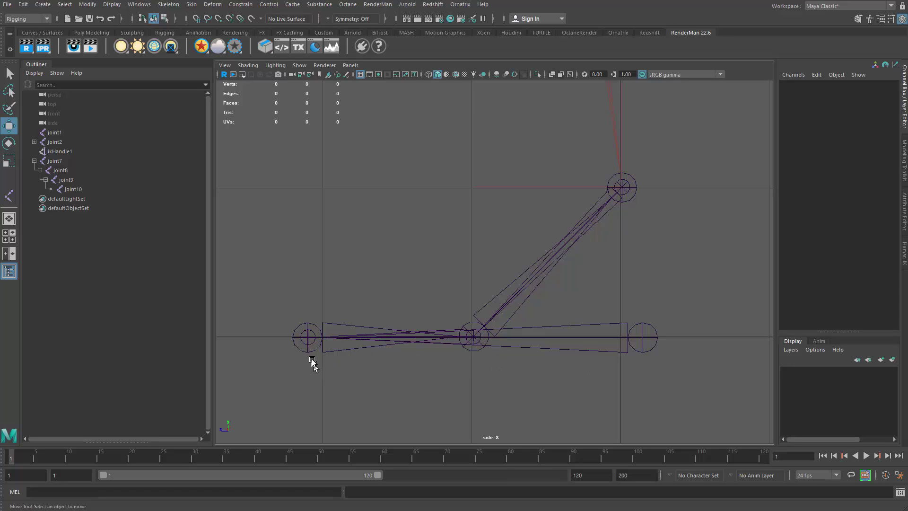
key(alt)
alt+right_drag(310, 355, 387, 371)
alt+middle_drag(387, 371, 325, 334)
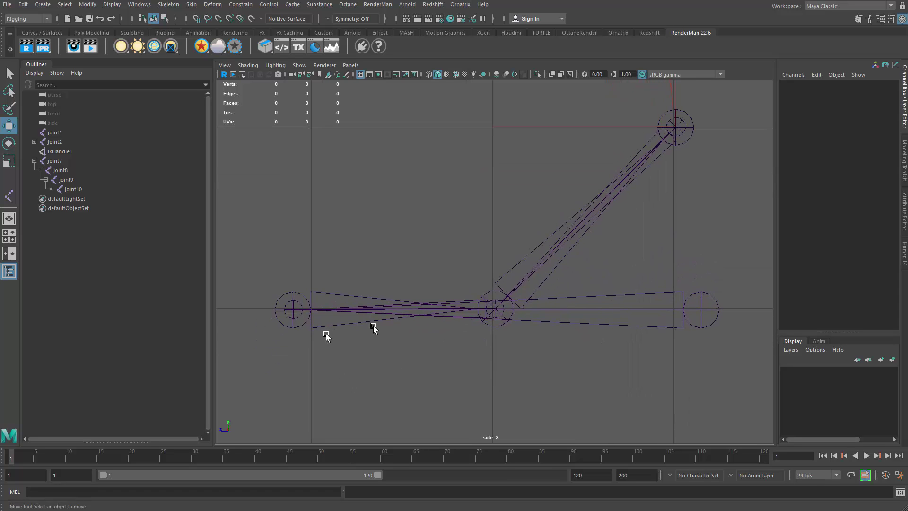
click(296, 316)
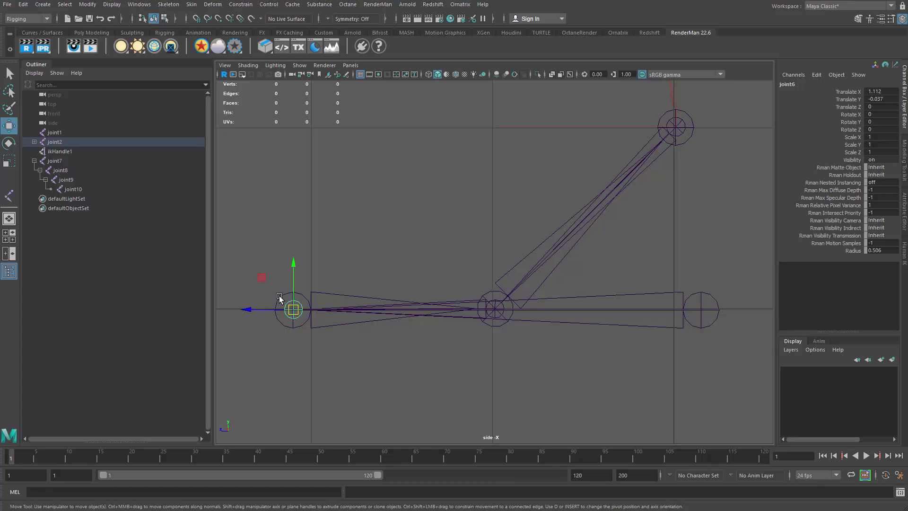
click(304, 362)
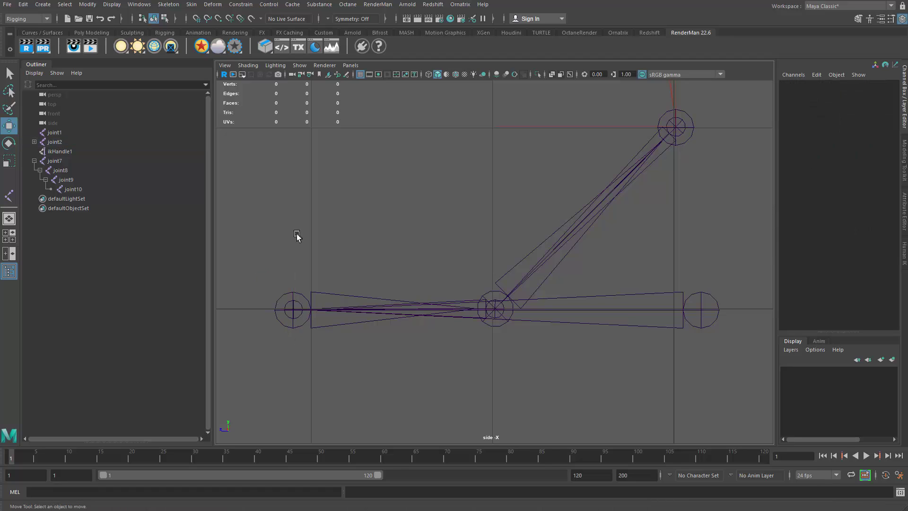
Select joint8 then the ankle joint and enable Maintain offset in Parent Constraint options.
key(q)
click(285, 293)
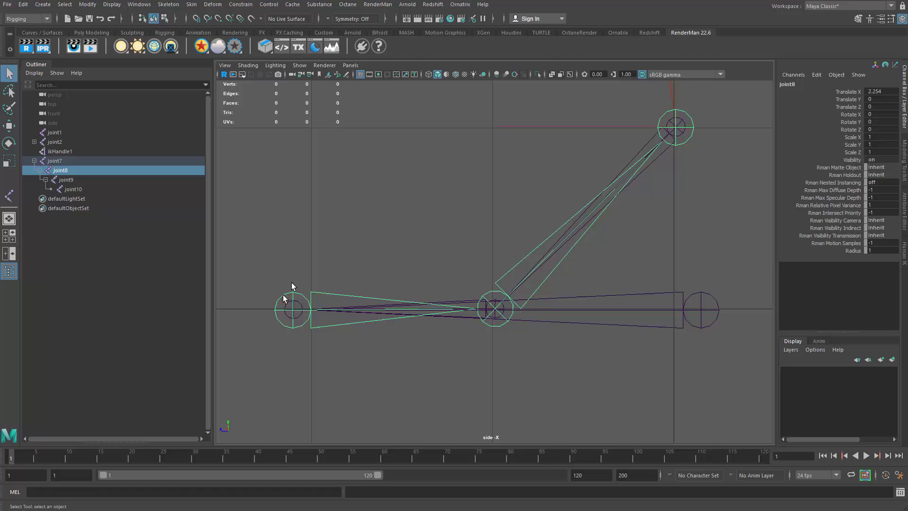
shift+click(289, 321)
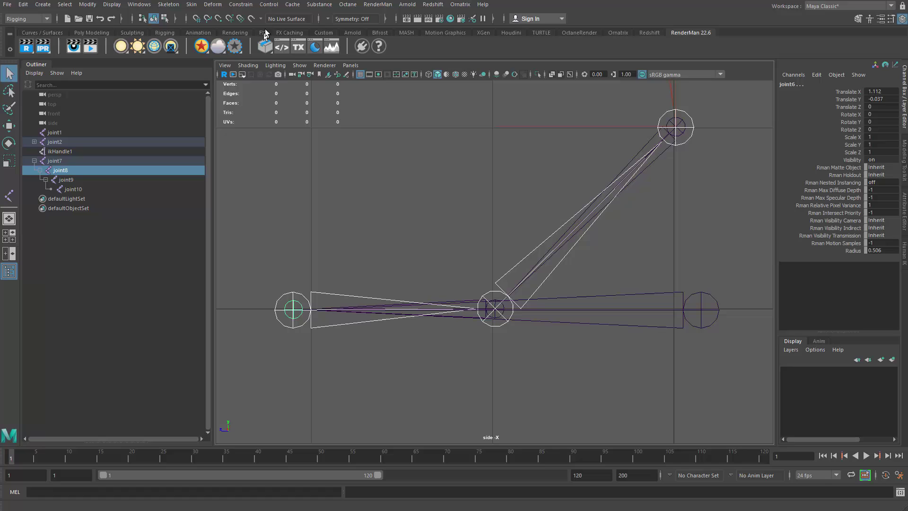
click(245, 5)
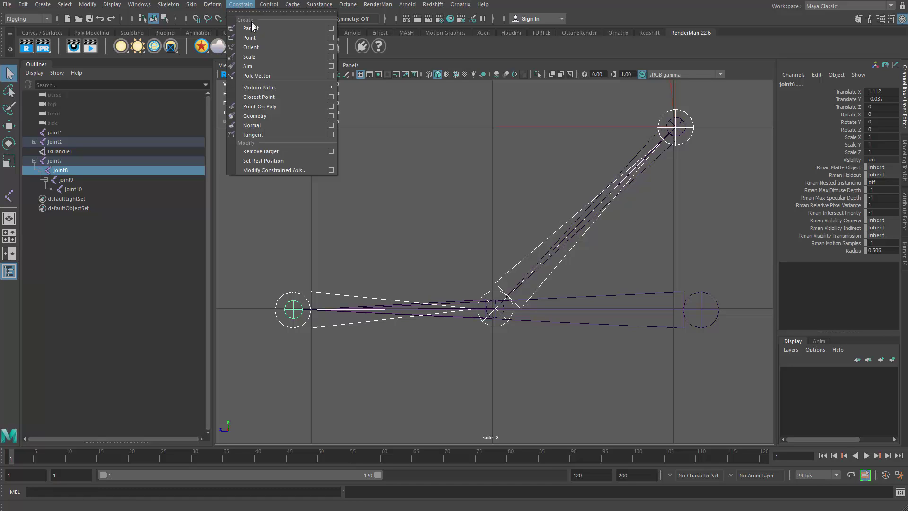
click(331, 29)
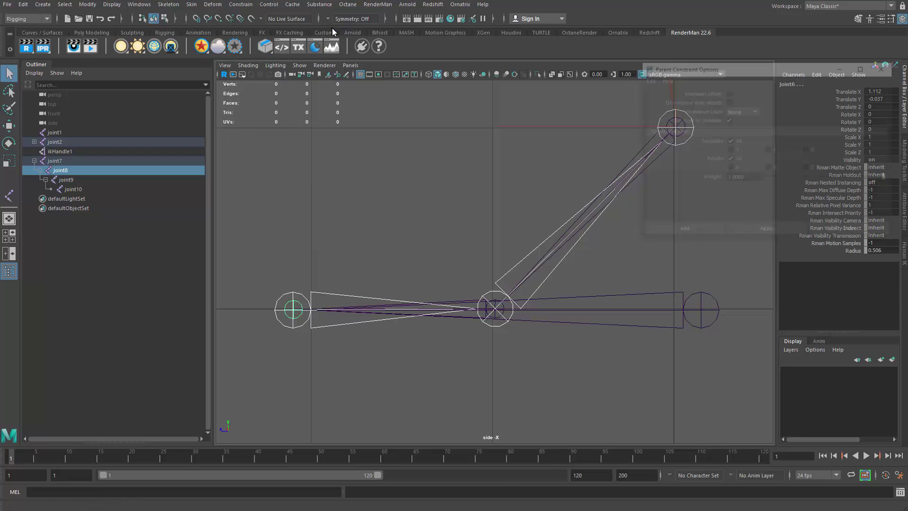
drag(725, 65, 330, 98)
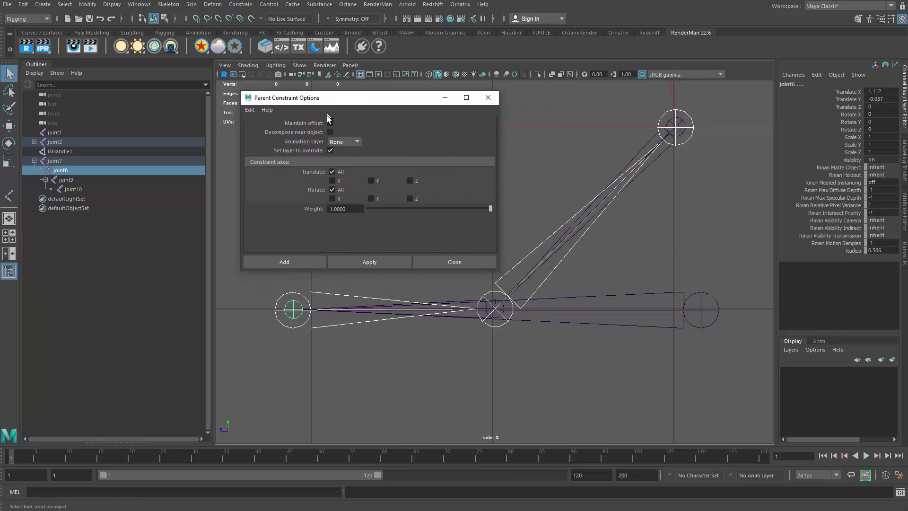
click(329, 123)
click(454, 262)
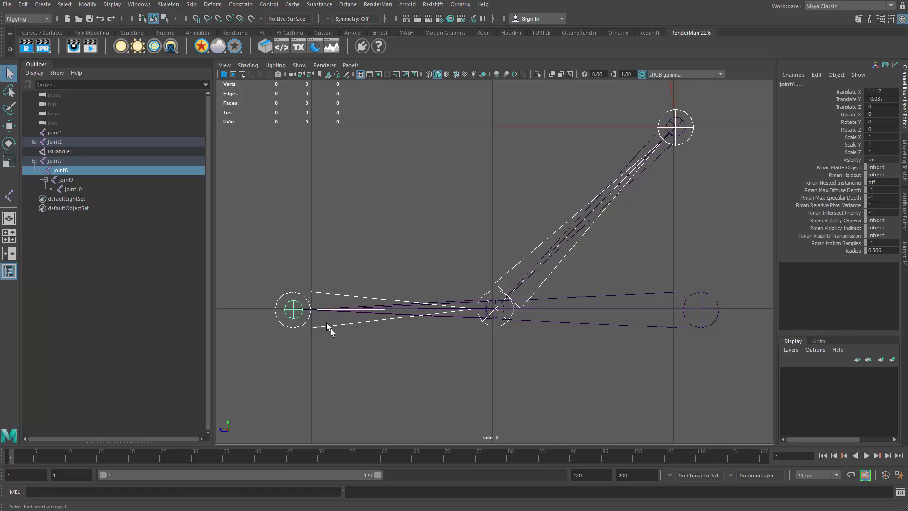
Point-snap joint8 alone onto the leg's ankle joint, landing at Translate X 2.251, Y 0.003.
click(300, 278)
click(292, 297)
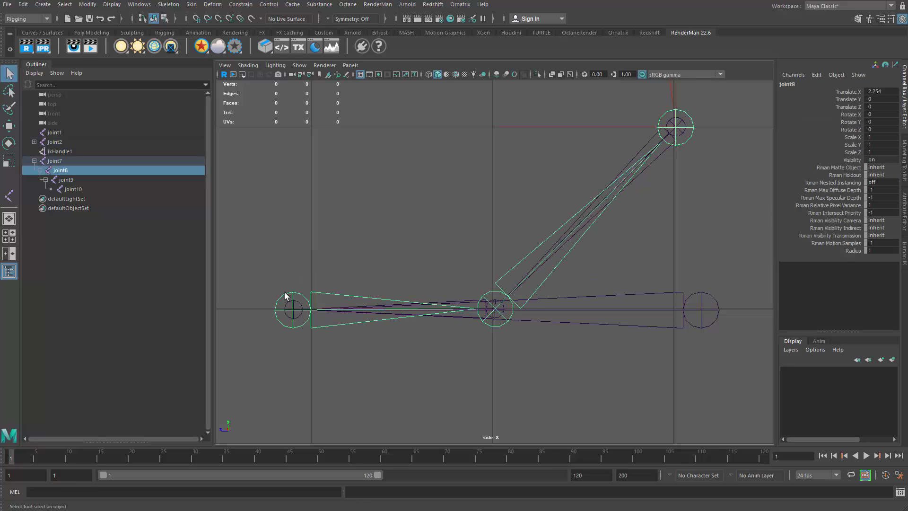
key(w)
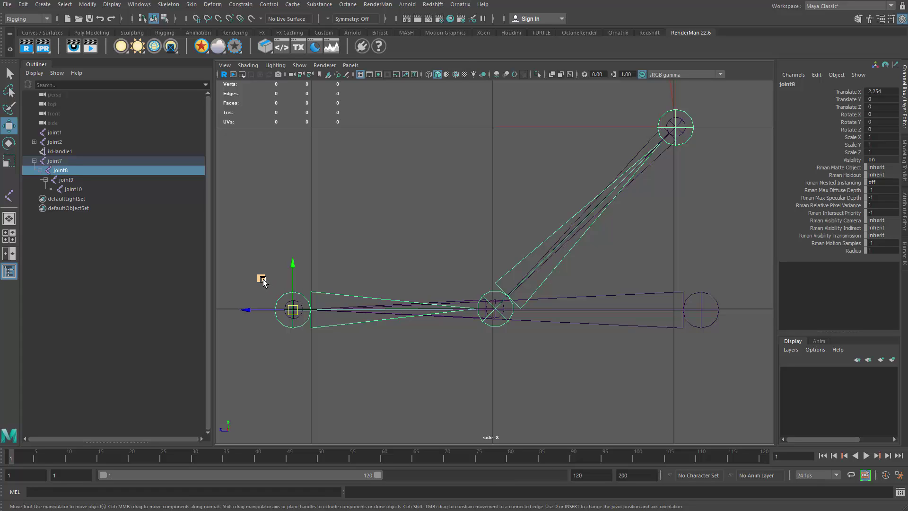
key(d)
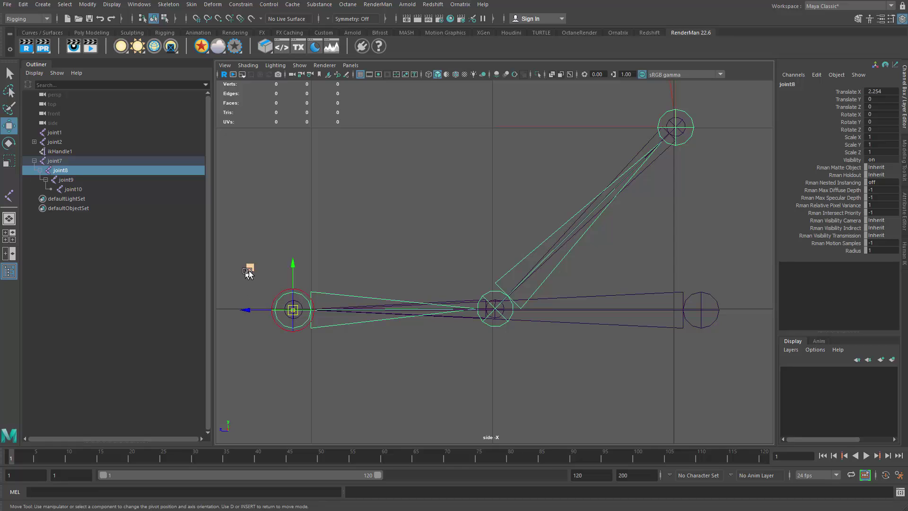
drag(250, 267, 255, 208)
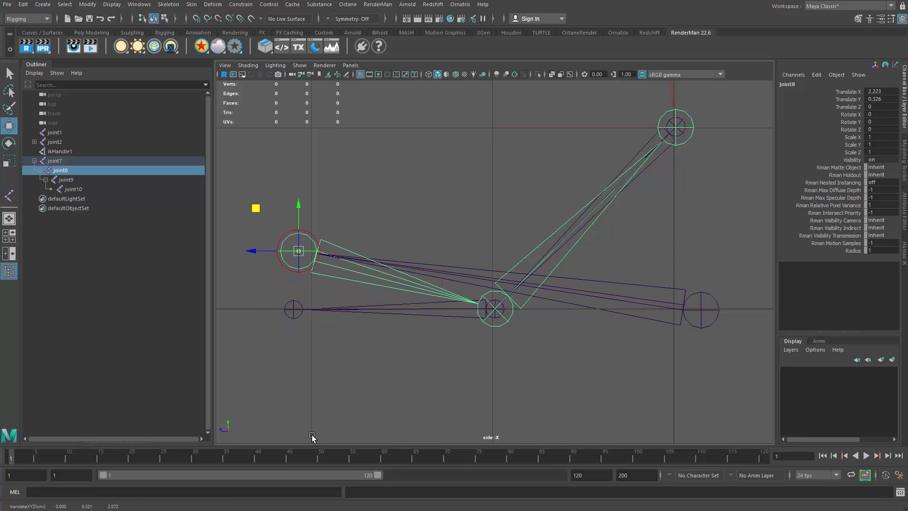
key(v)
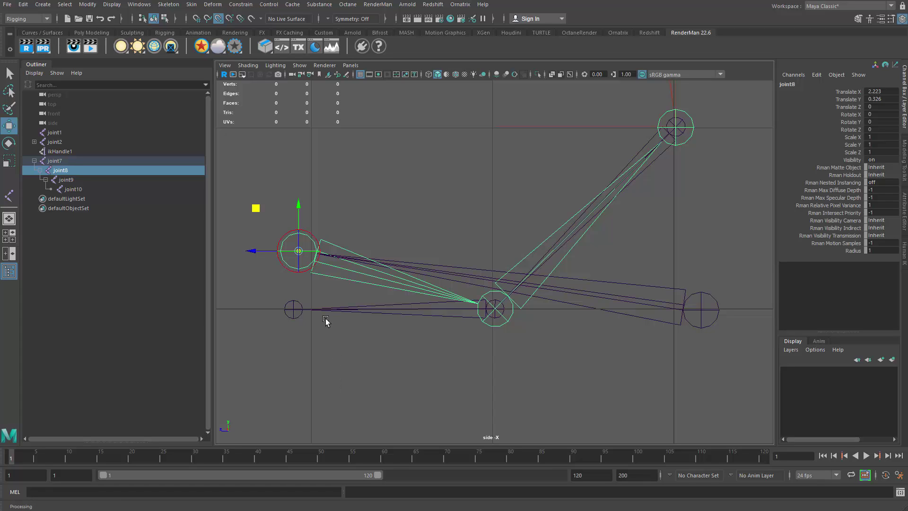
click(294, 274)
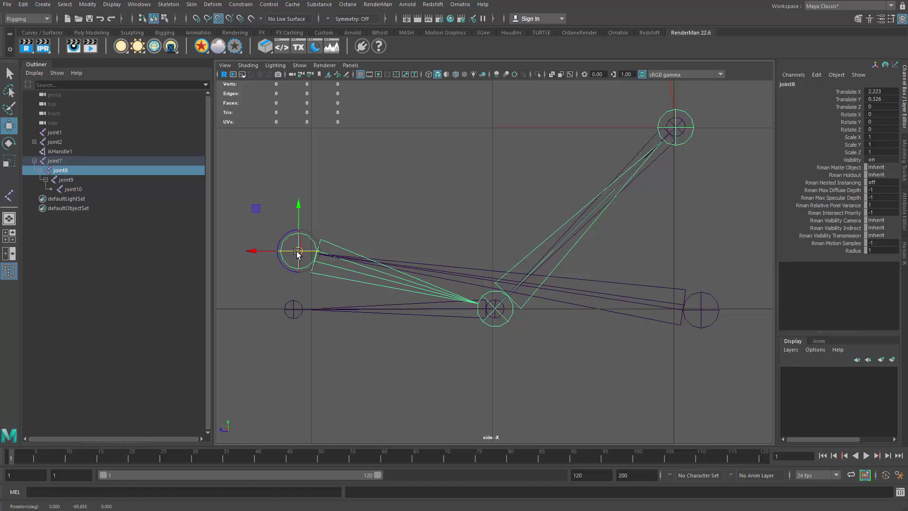
key(d)
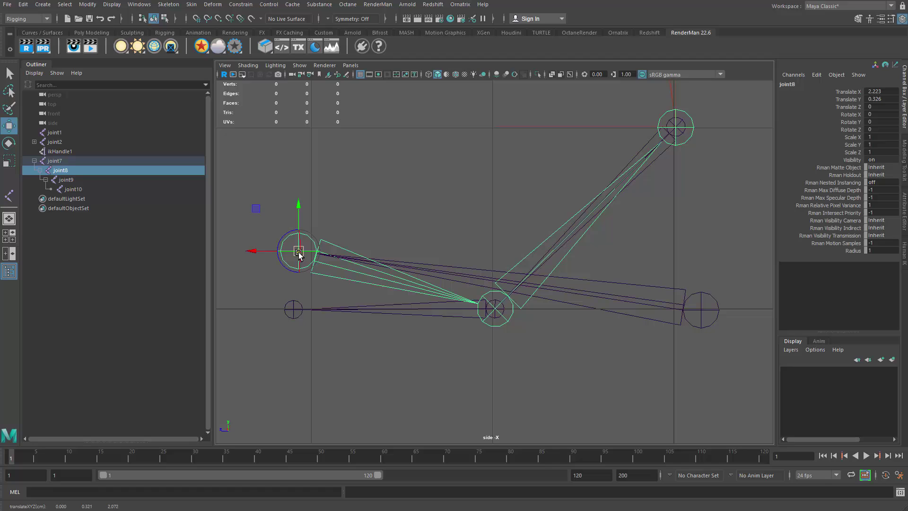
key(d)
drag(298, 252, 294, 311)
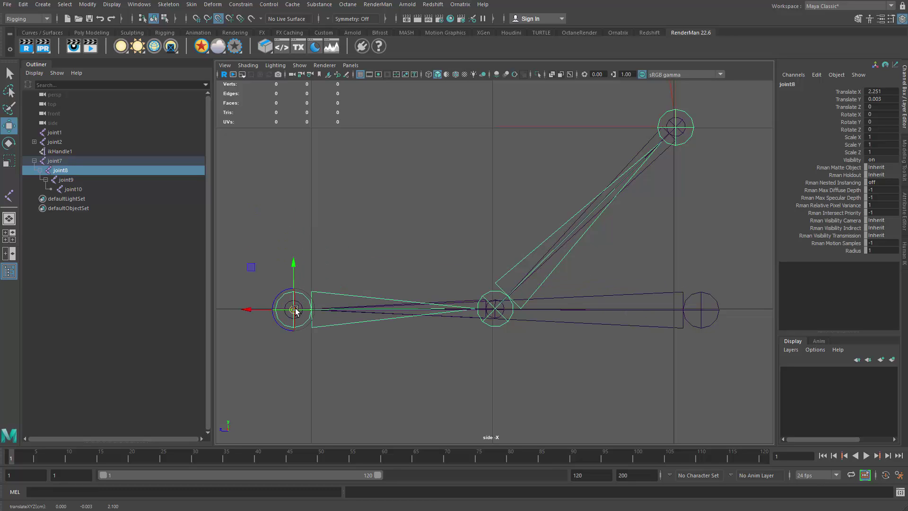
Snap joint9 onto the leg's middle joint and joint10 onto the leg chain's end joint.
click(497, 309)
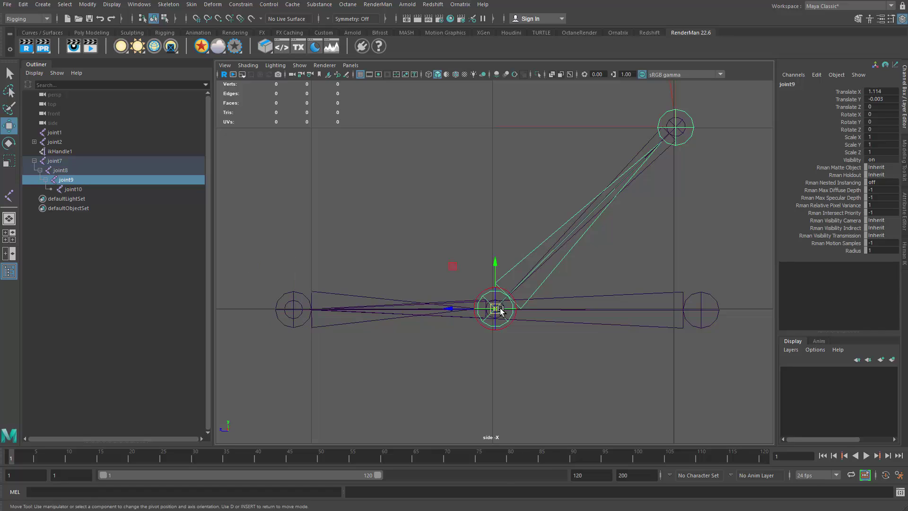
drag(499, 309, 464, 246)
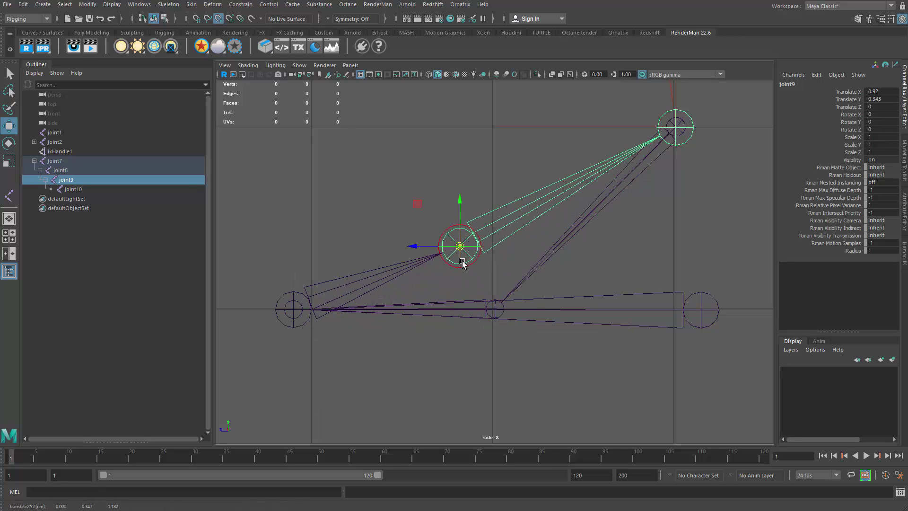
click(462, 253)
drag(458, 245, 495, 309)
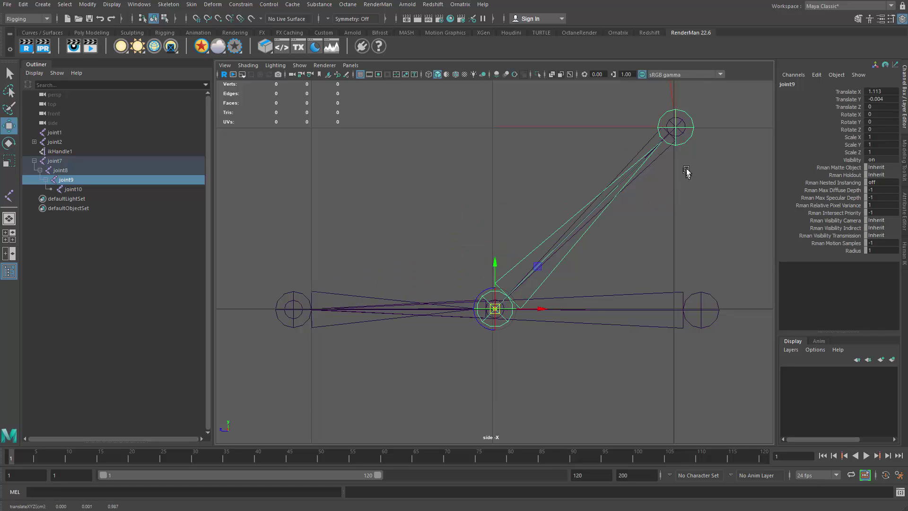
click(686, 138)
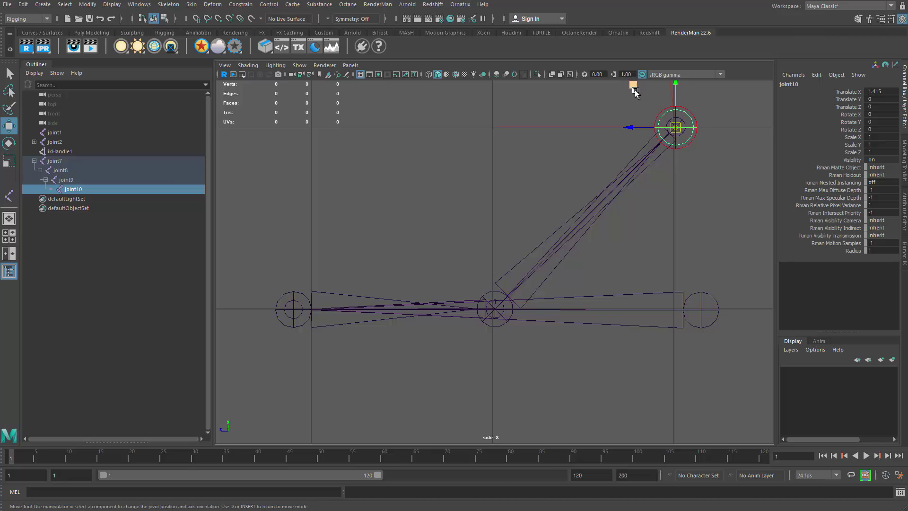
drag(634, 84, 552, 81)
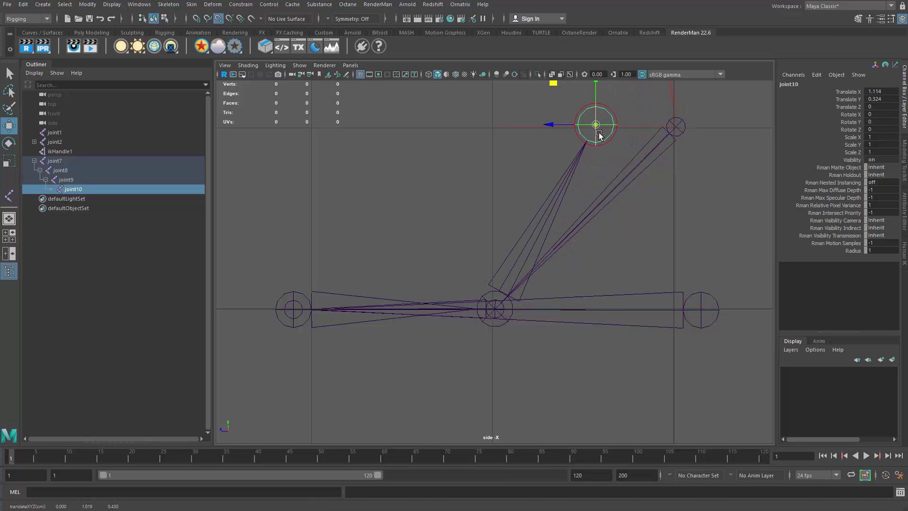
drag(595, 125, 676, 126)
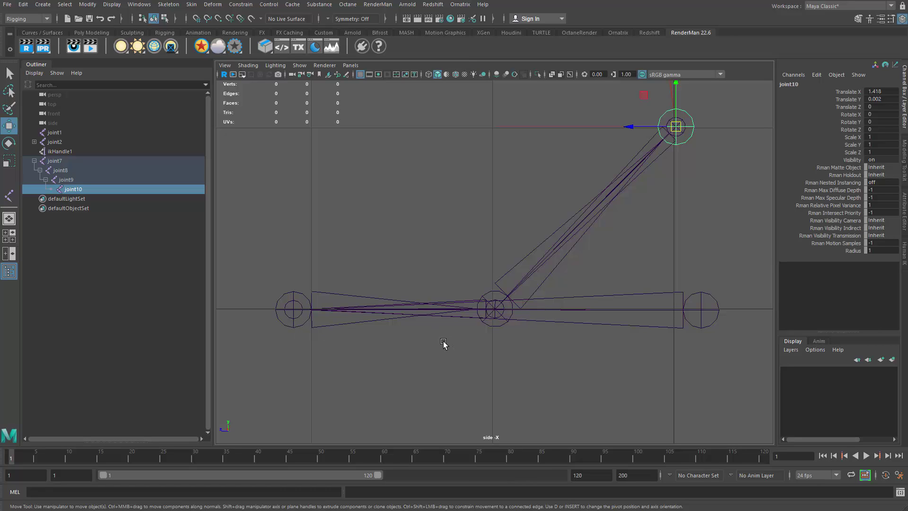
Parent-constrain joint6 to joint8 with Maintain offset on, creating joint6_parentConstraint1.
click(299, 329)
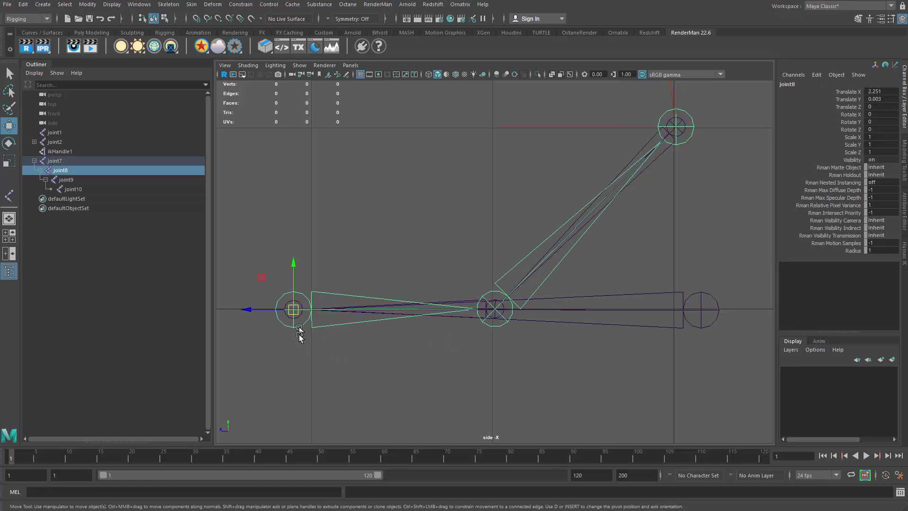
key(q)
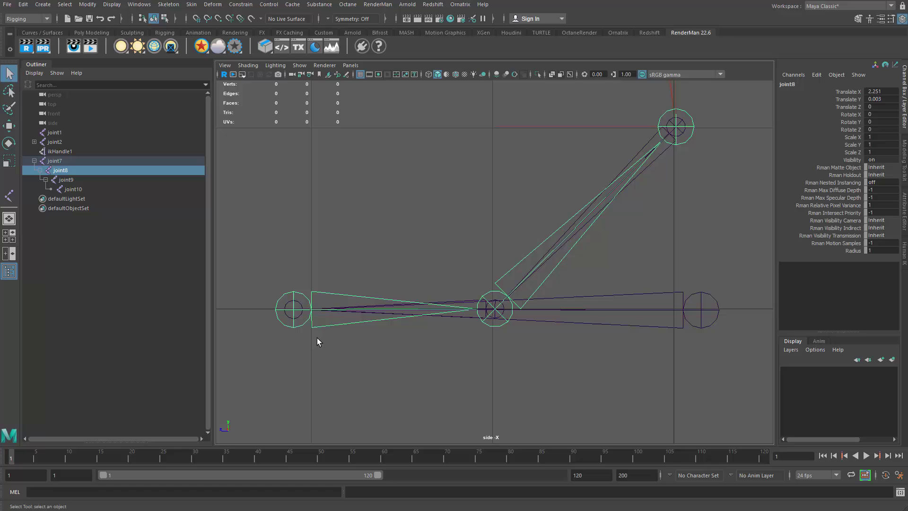
shift+click(289, 305)
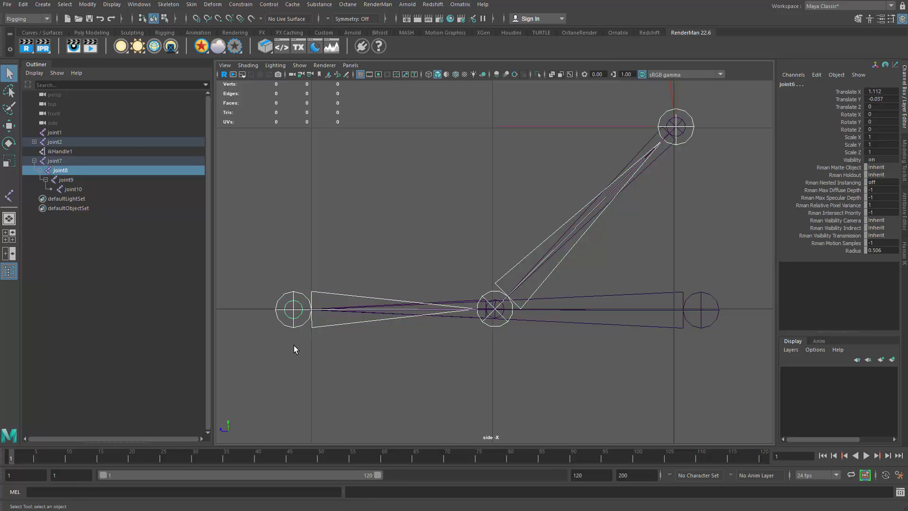
click(242, 6)
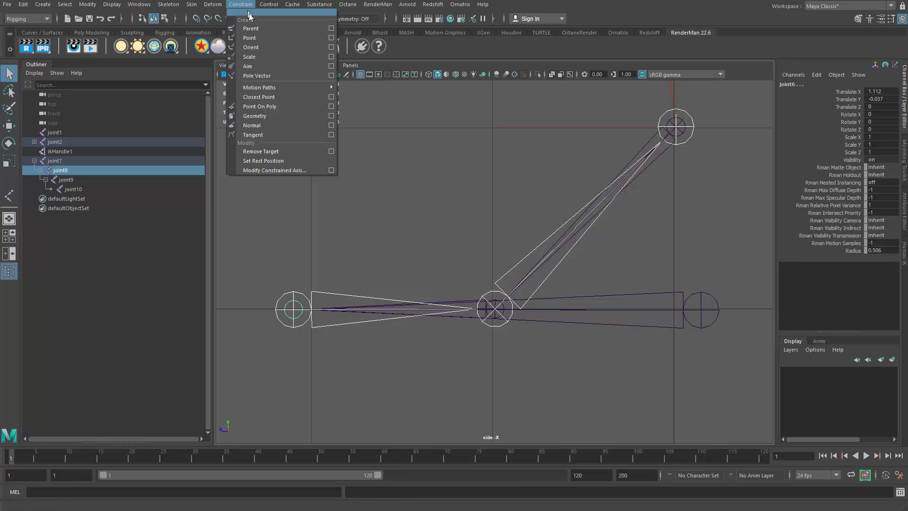
click(331, 28)
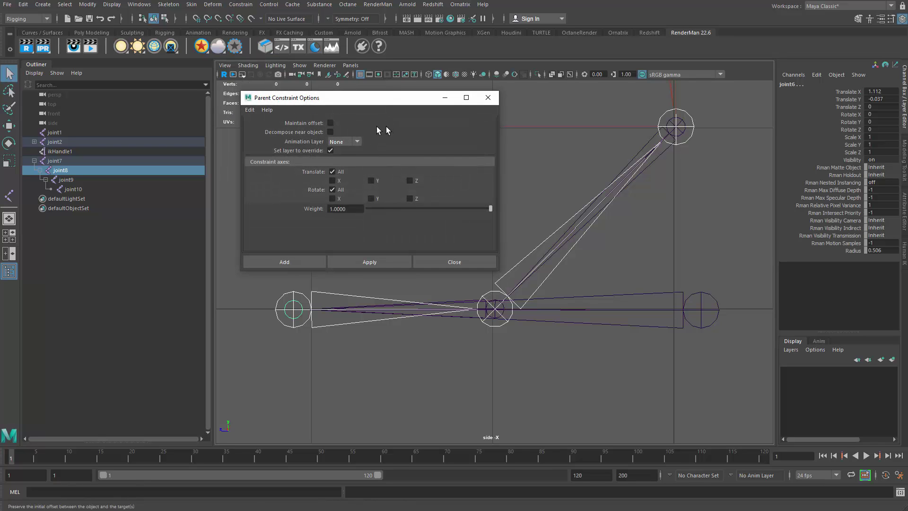
click(330, 123)
drag(370, 102, 407, 94)
click(404, 254)
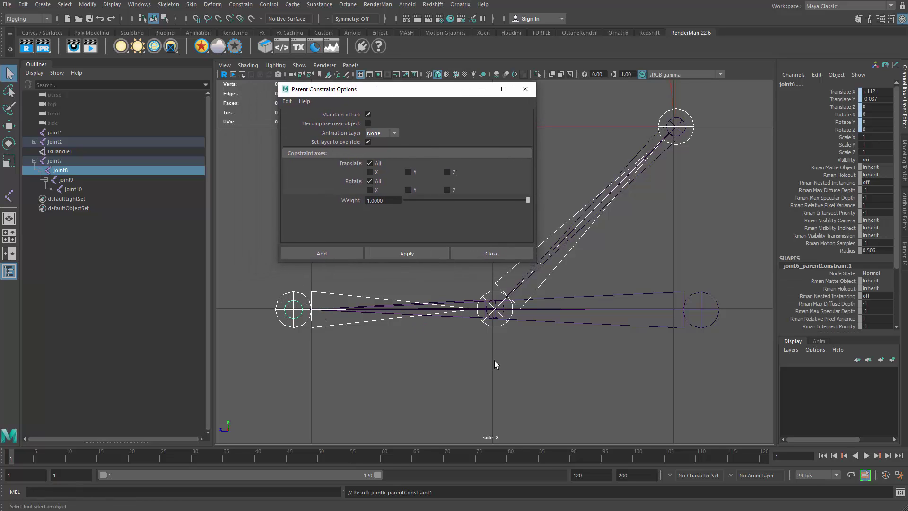
Apply a maintain-offset parent constraint from joint9 to leg joint5, creating joint5_parentConstraint1.
click(499, 339)
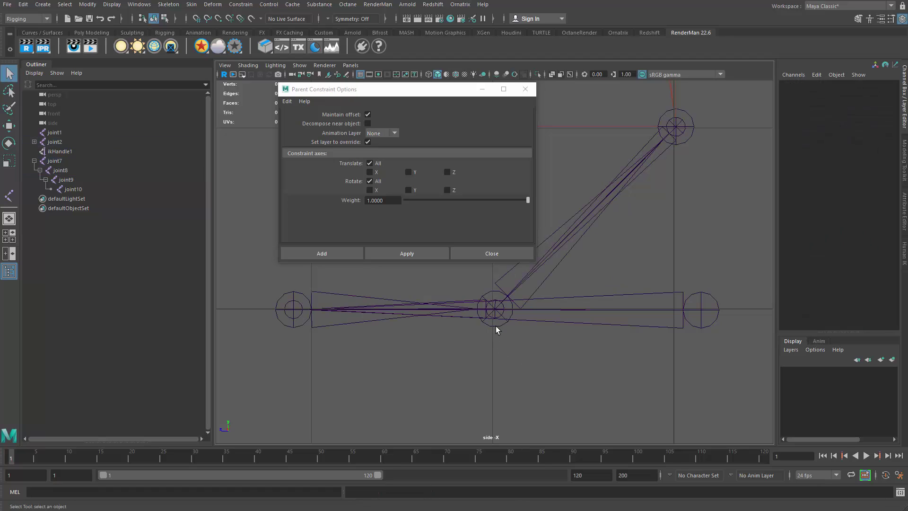
click(495, 325)
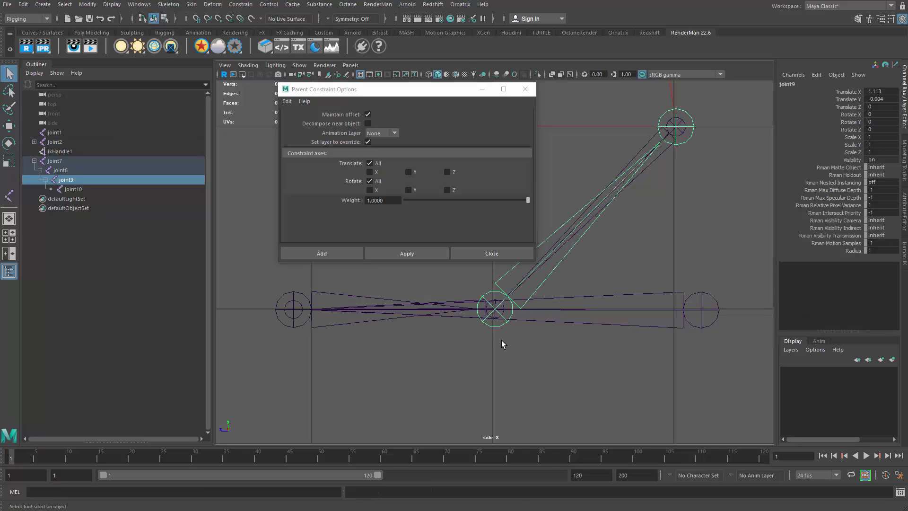
shift+click(504, 309)
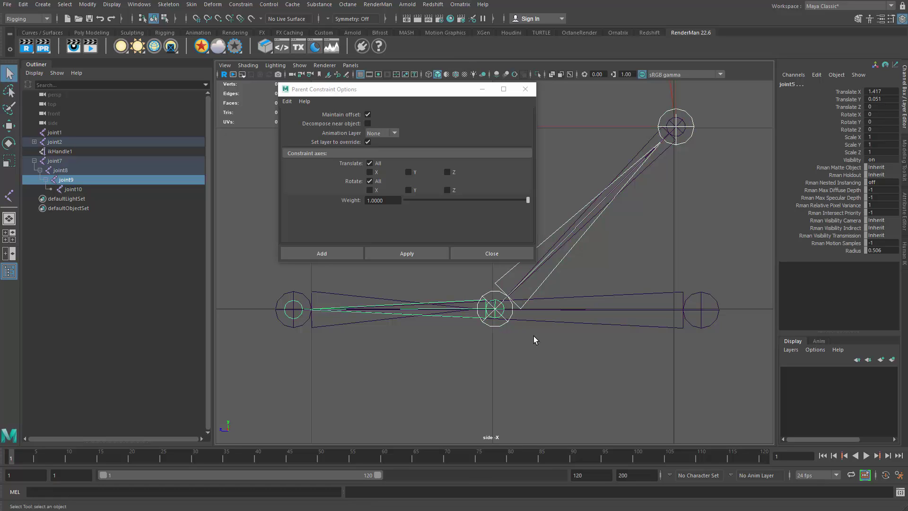
click(419, 254)
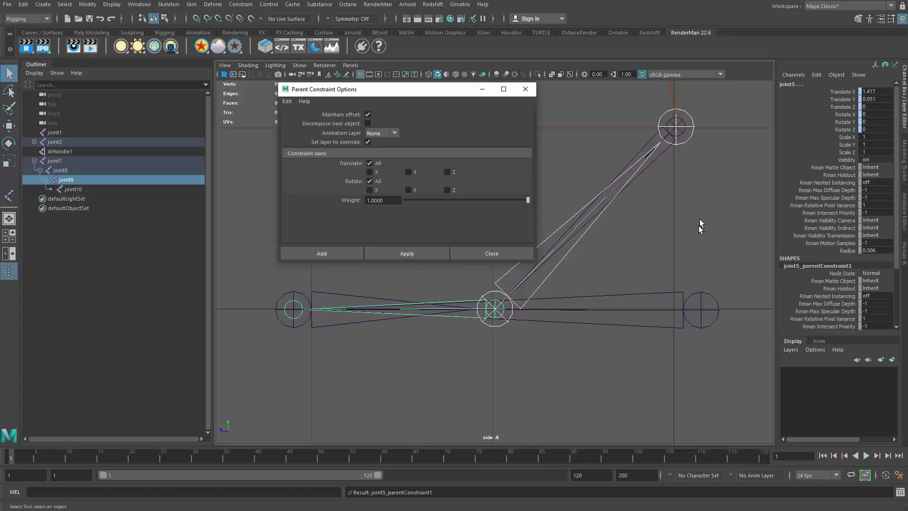
alt+middle_drag(699, 226, 694, 282)
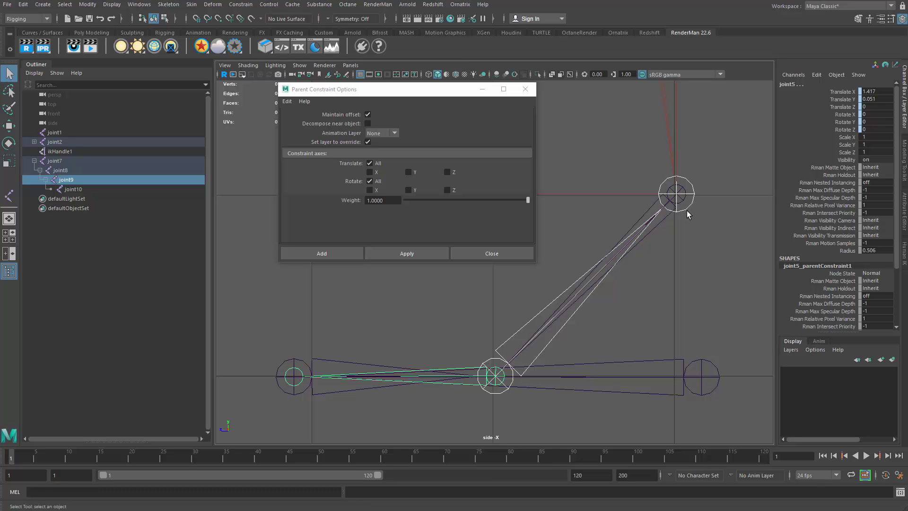
click(688, 208)
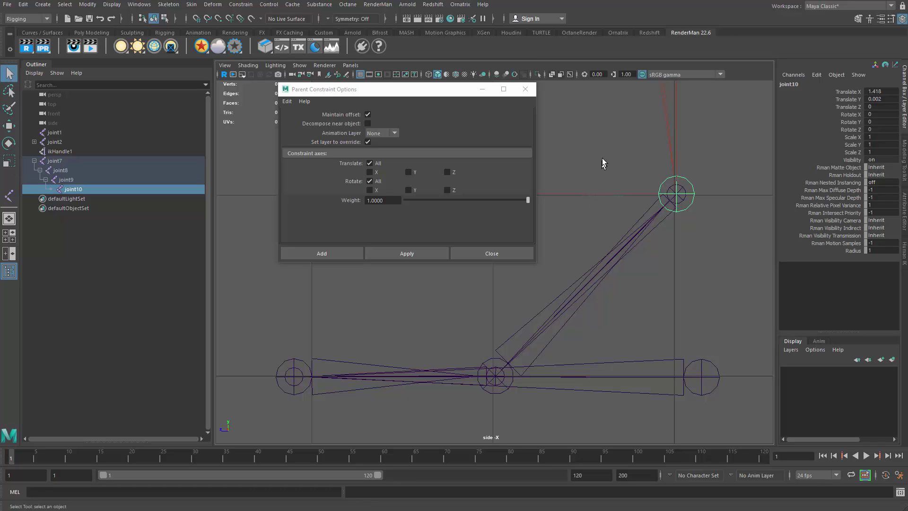
Parent-constrain ikHandle1 to reverse-foot joint10, then select the reverse-foot root joint7.
shift+drag(589, 209, 581, 199)
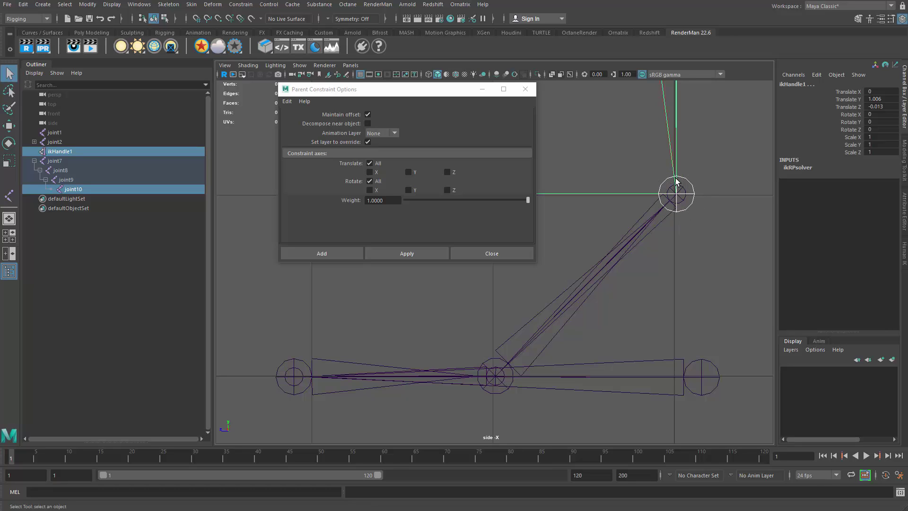
click(388, 253)
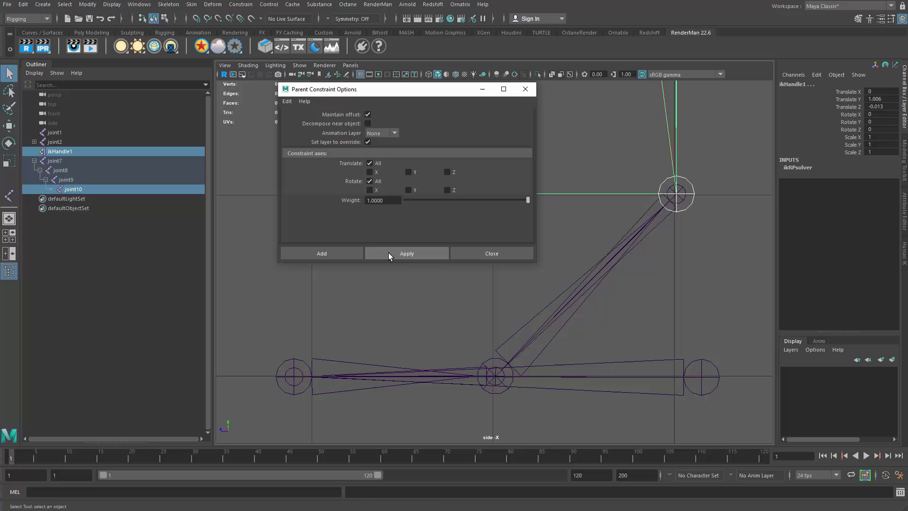
click(525, 88)
mouse_move(673, 351)
alt+right_down()
mouse_move(600, 345)
mouse_move(658, 355)
alt+right_up()
click(507, 347)
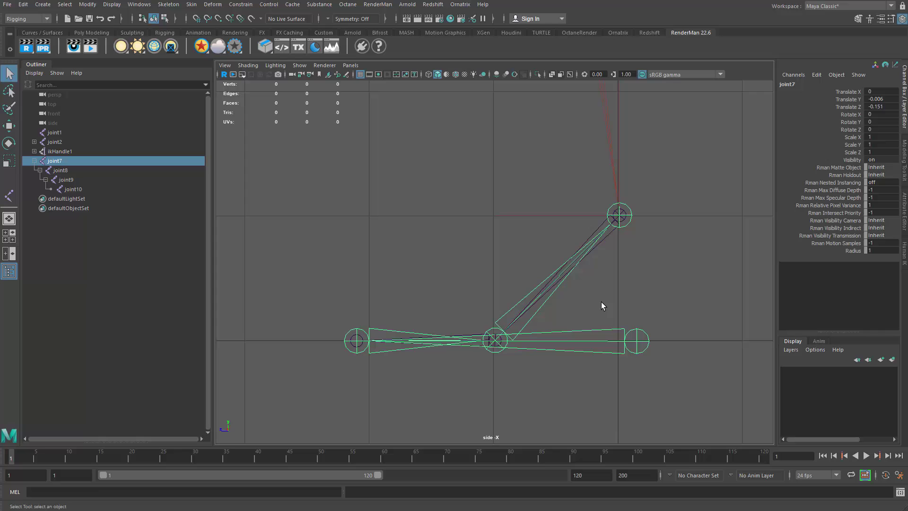
key(w)
drag(606, 307, 594, 219)
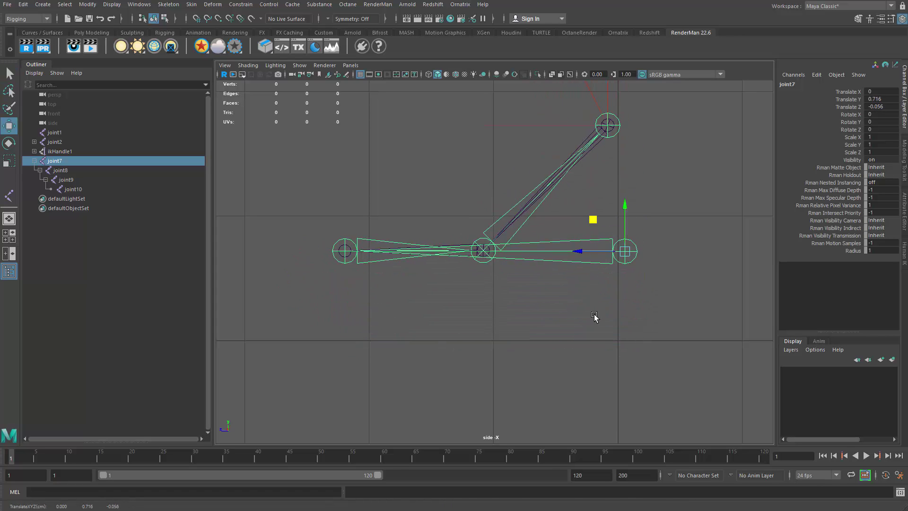
key(ctrl+z)
click(367, 328)
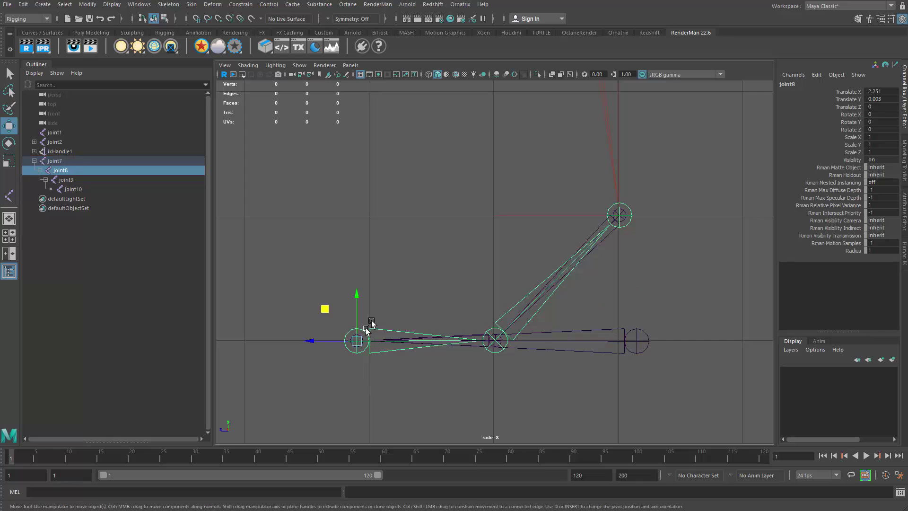
key(e)
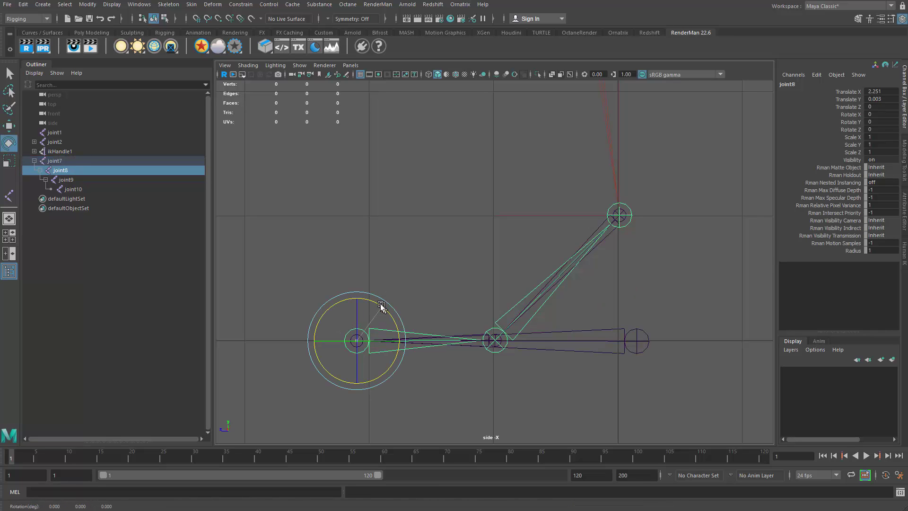
drag(381, 306, 372, 297)
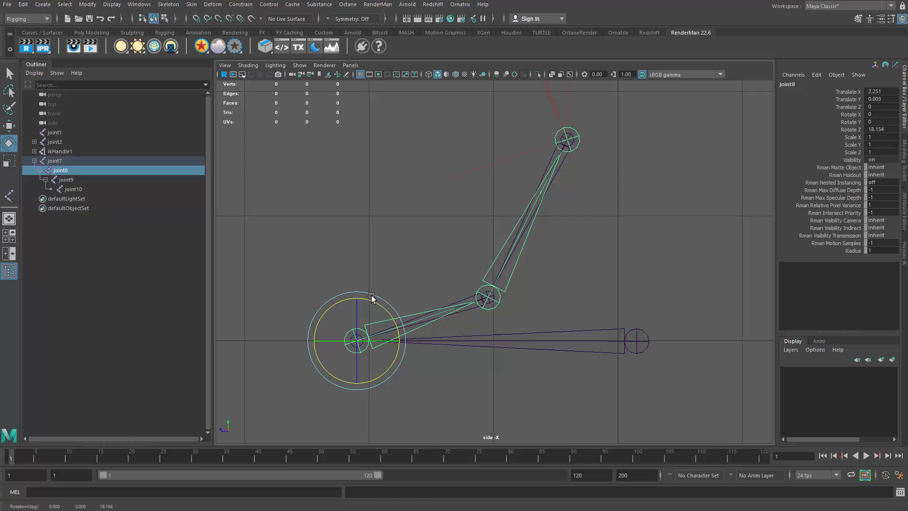
key(ctrl+z)
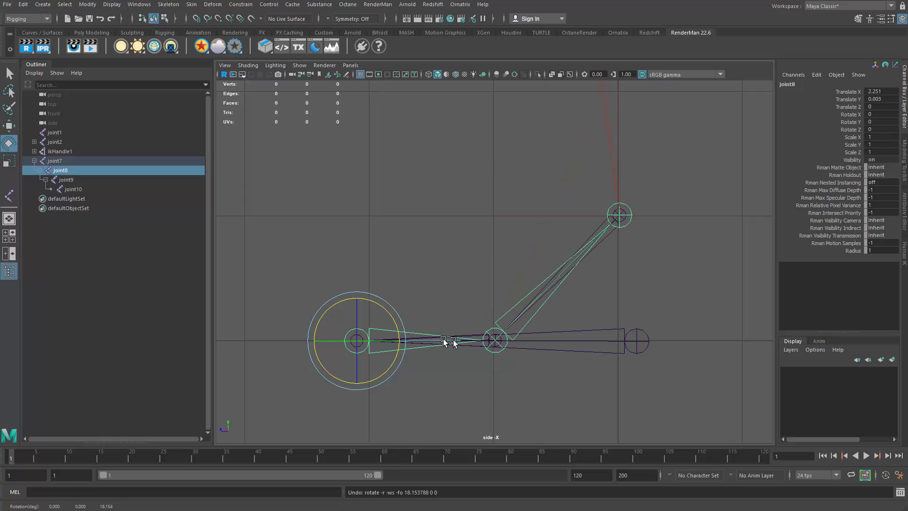
click(492, 330)
drag(514, 301, 495, 298)
key(ctrl+z)
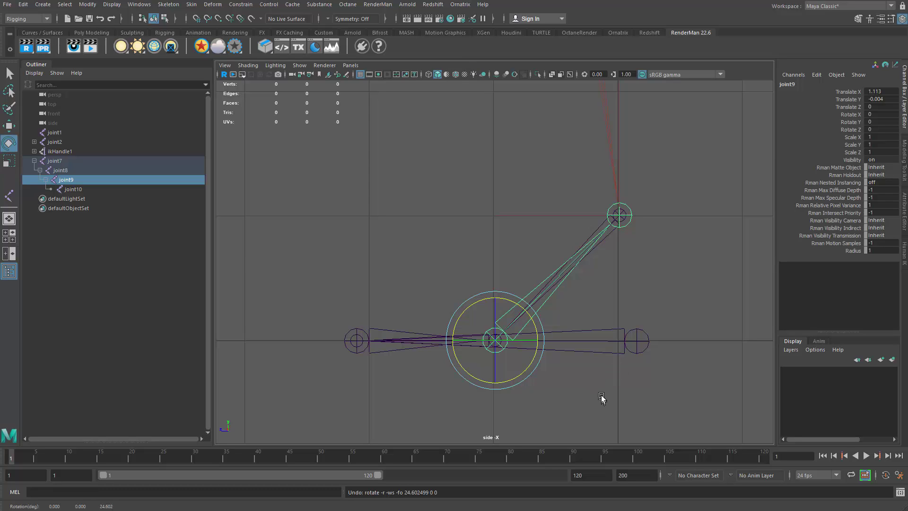
click(587, 393)
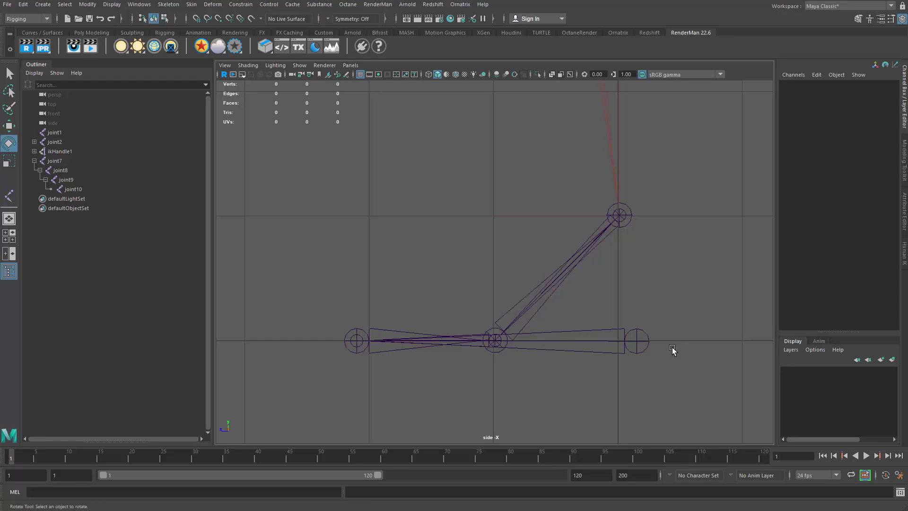
click(645, 343)
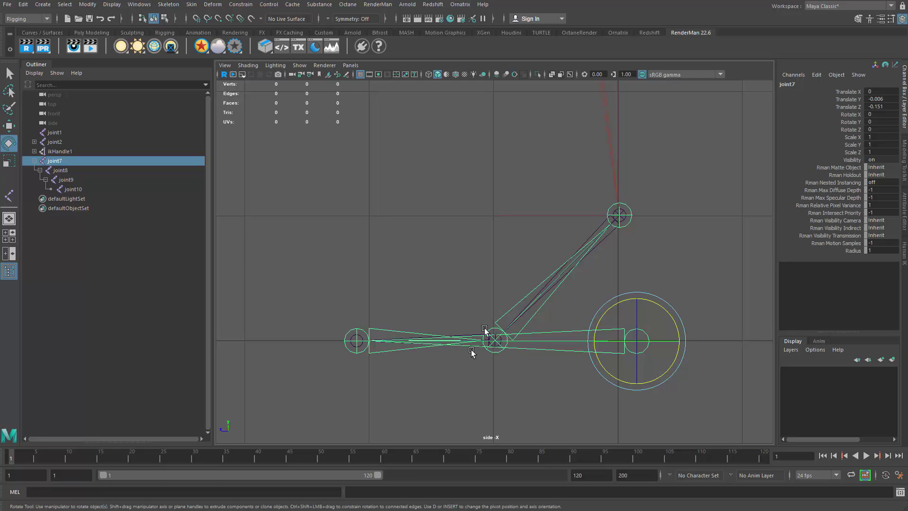
drag(606, 313, 626, 310)
key(ctrl+z)
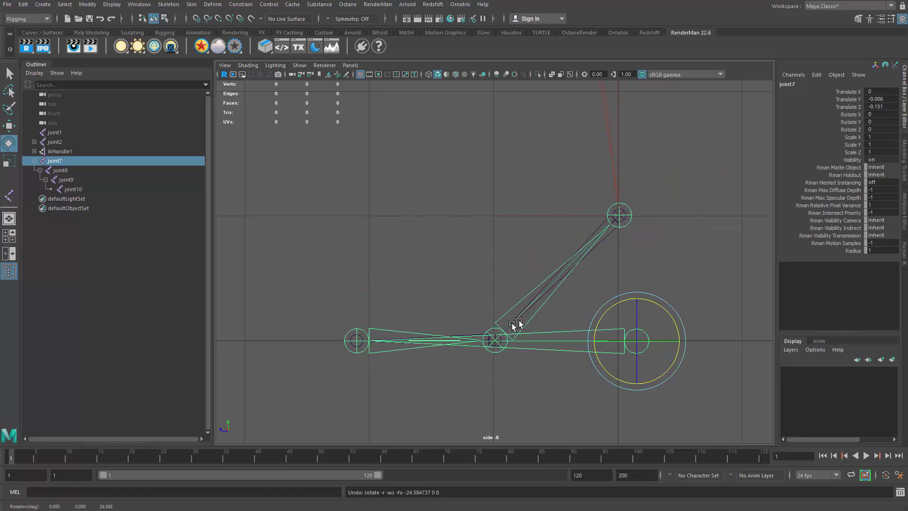
click(493, 337)
drag(478, 303, 475, 304)
key(ctrl+z)
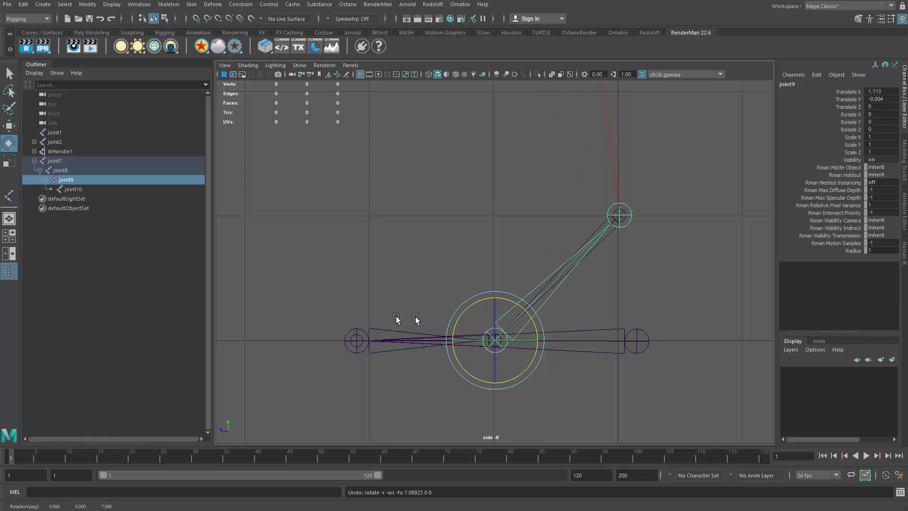
click(353, 327)
drag(373, 304, 355, 290)
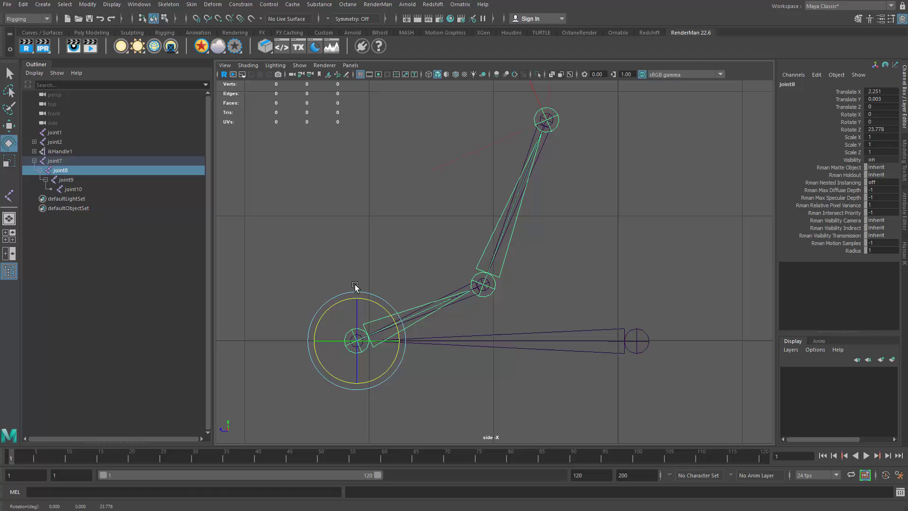
key(ctrl+z)
click(528, 395)
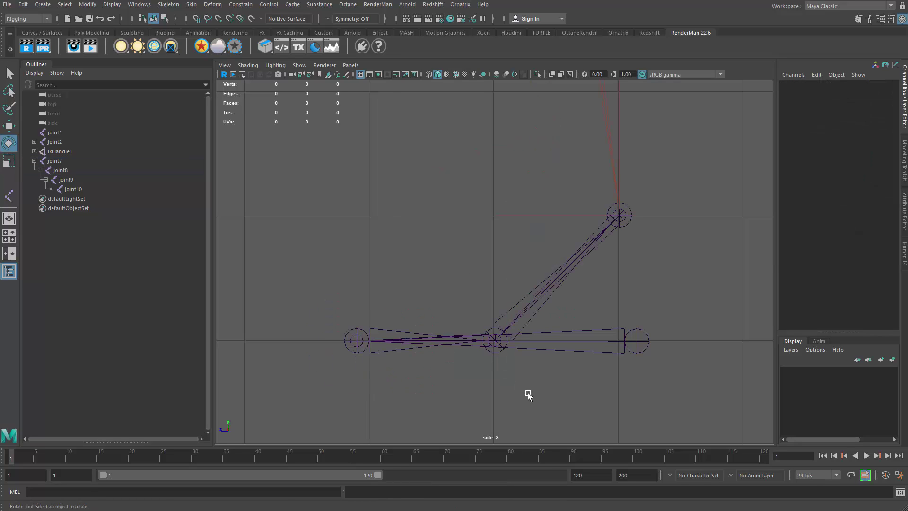